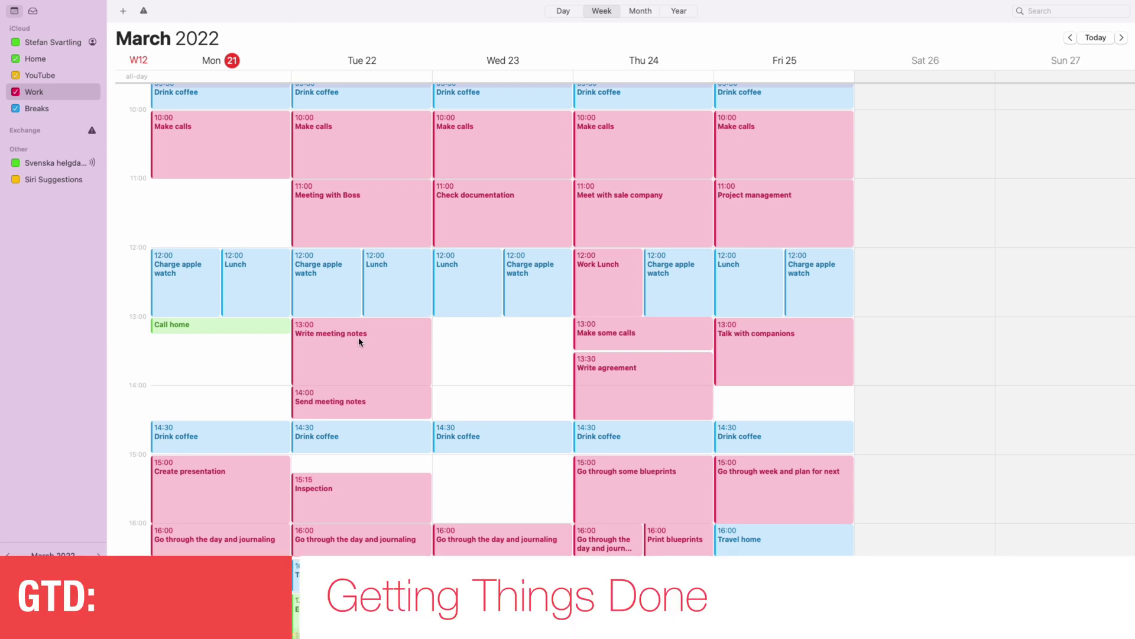
Step: Duplicate Wednesday 23's 08:00 Go through email block onto Thursday 24 at 08:00
mouse_move(359, 342)
mouse_down()
mouse_move(492, 332)
mouse_move(370, 357)
mouse_move(473, 334)
mouse_move(359, 334)
mouse_up()
drag(344, 400, 380, 412)
scroll(379, 412, down, 5)
scroll(379, 412, up, 6)
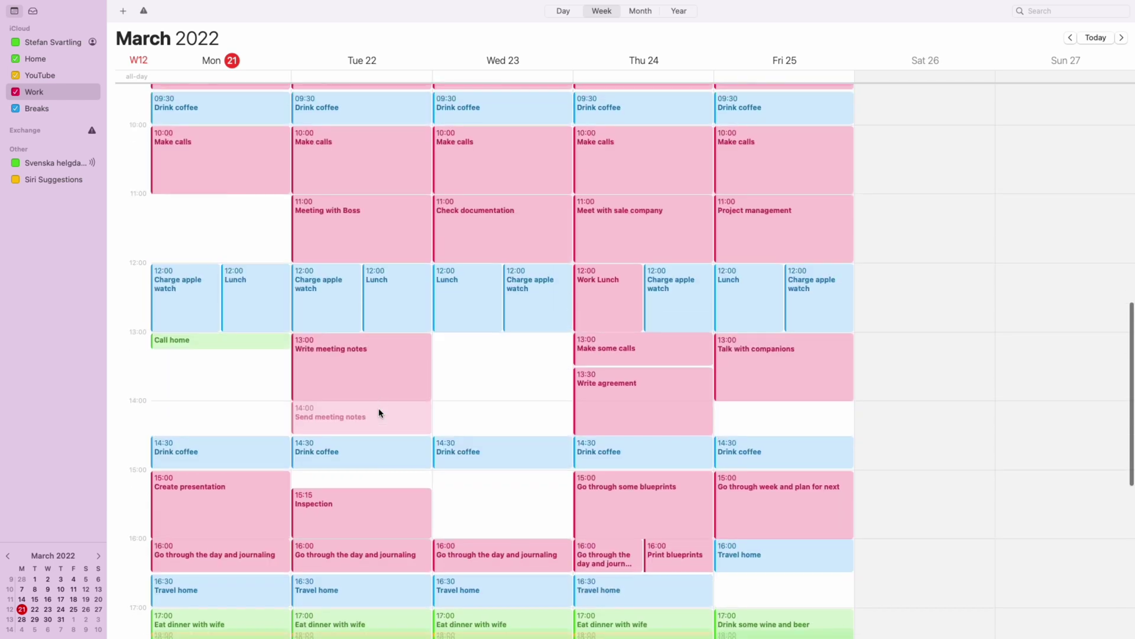
scroll(379, 413, down, 5)
scroll(379, 412, up, 7)
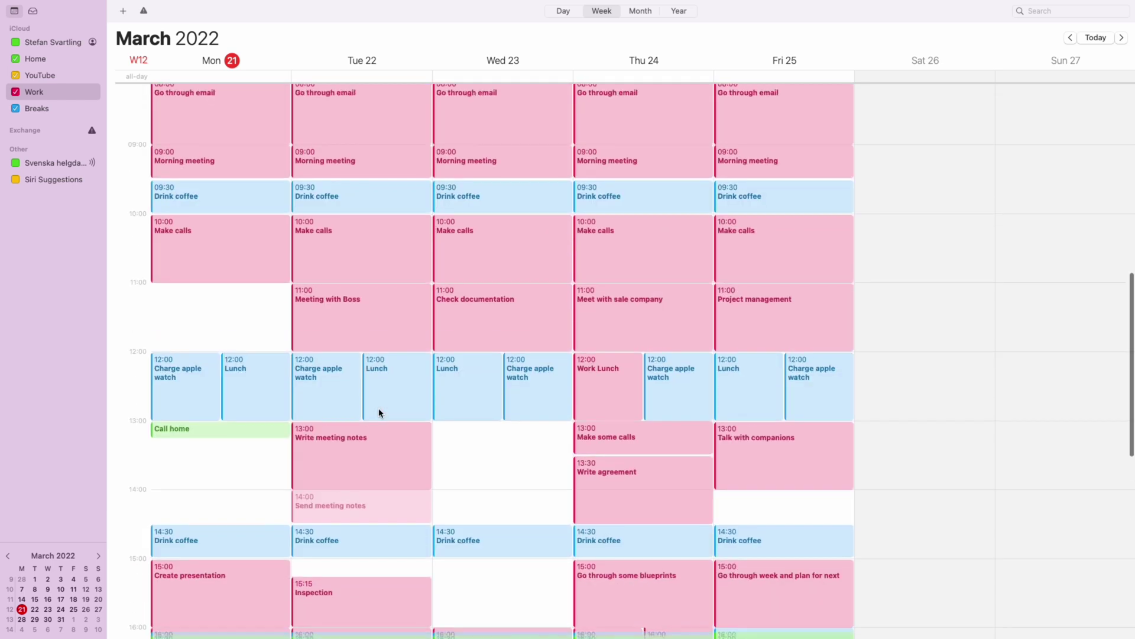
scroll(379, 413, up, 2)
scroll(379, 412, down, 8)
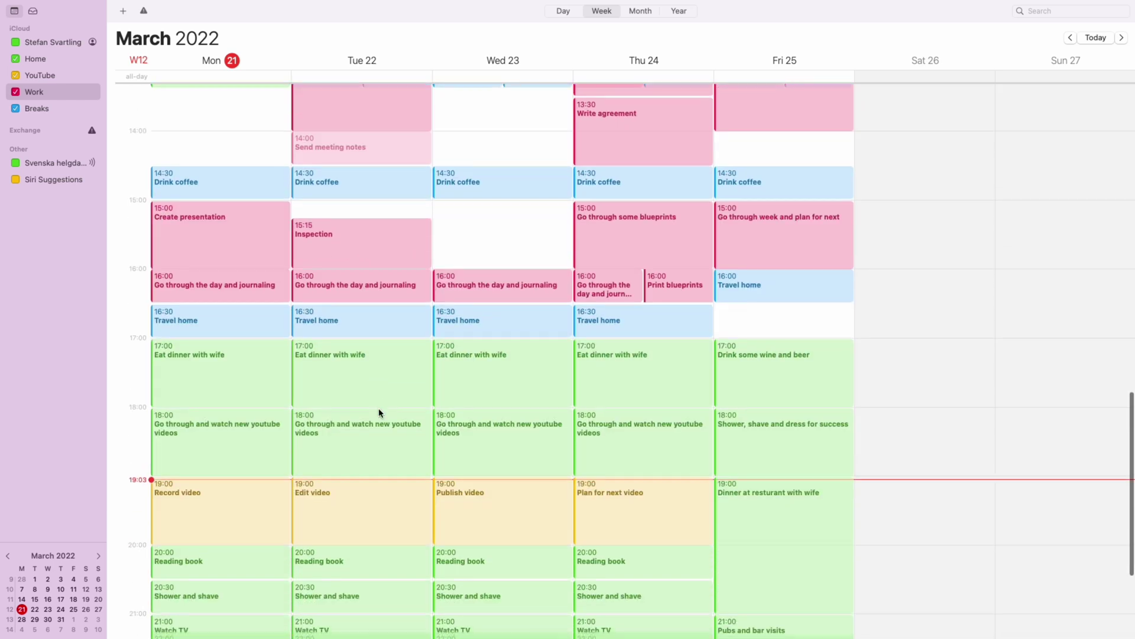
scroll(379, 412, down, 5)
scroll(379, 412, up, 7)
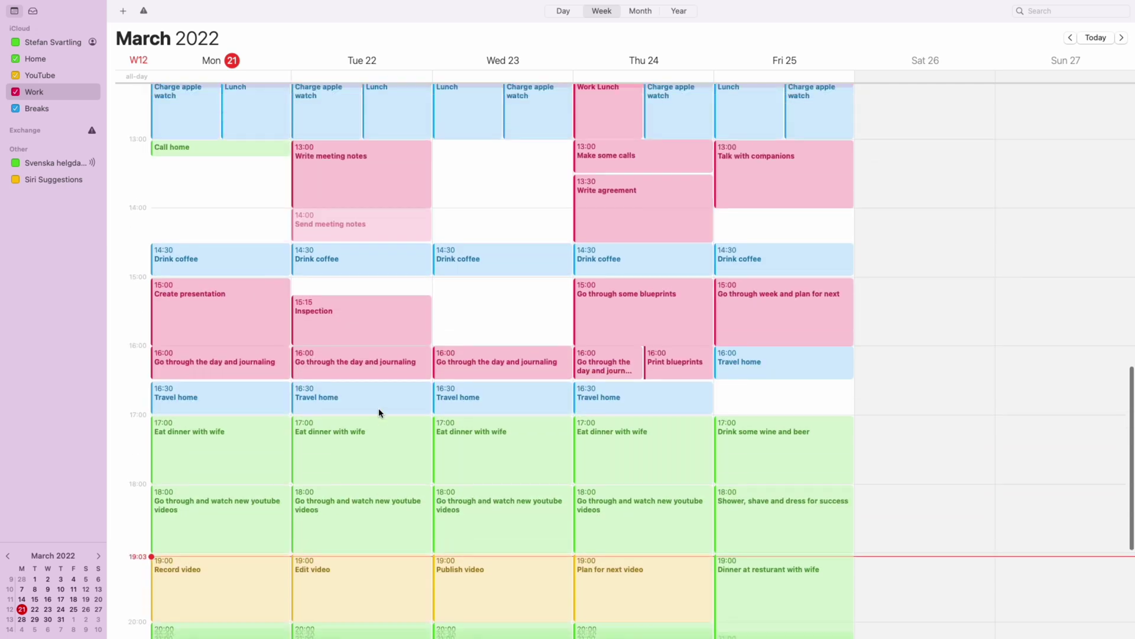
scroll(379, 412, up, 3)
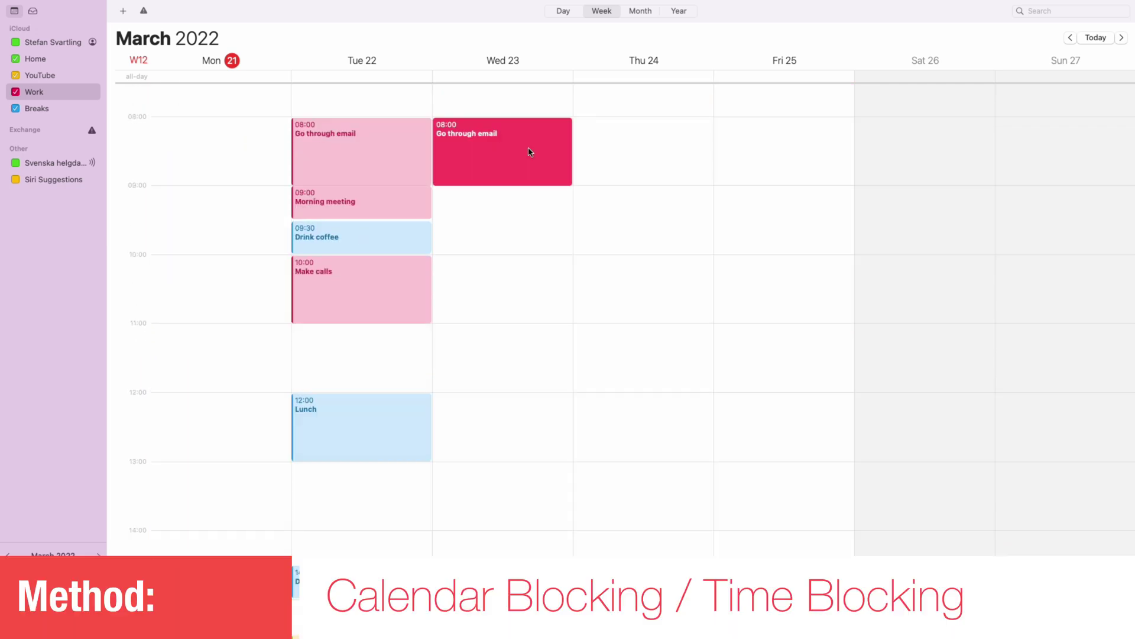
Step: Copy Tuesday's Go through email, 09:00 Morning meeting and 09:30 Drink coffee into the following days
drag(530, 149, 754, 145)
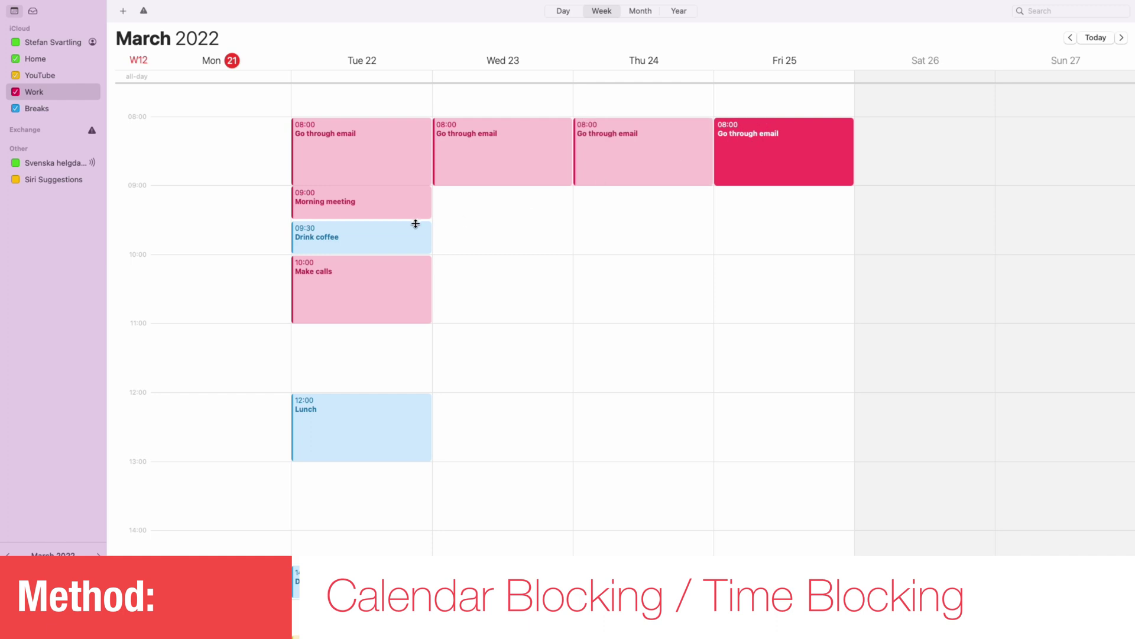
click(387, 210)
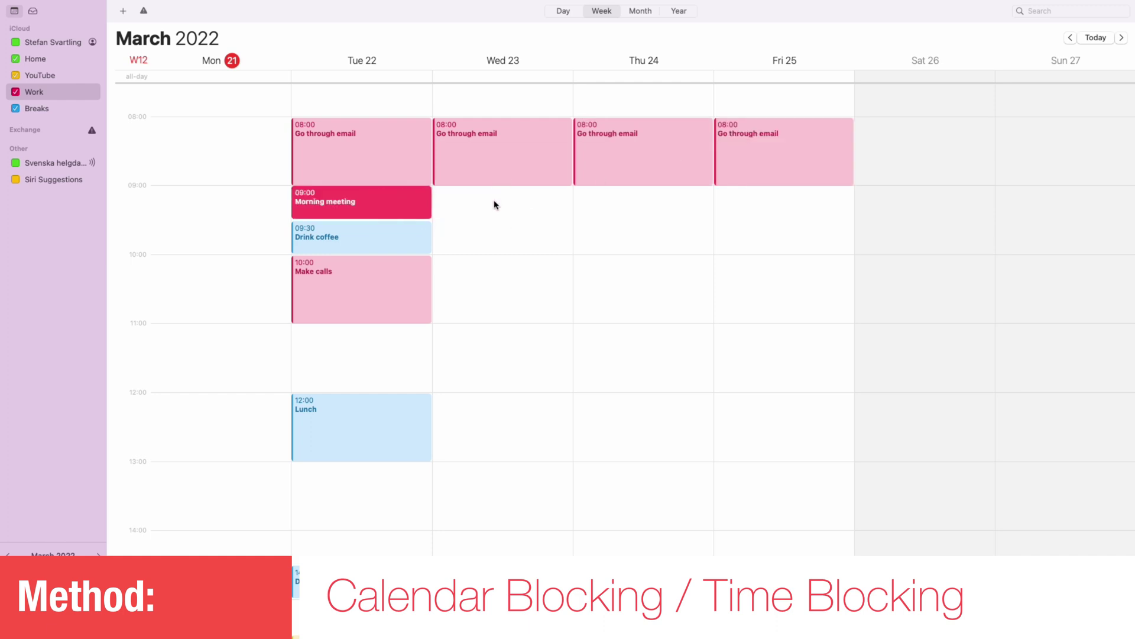
drag(399, 207, 737, 205)
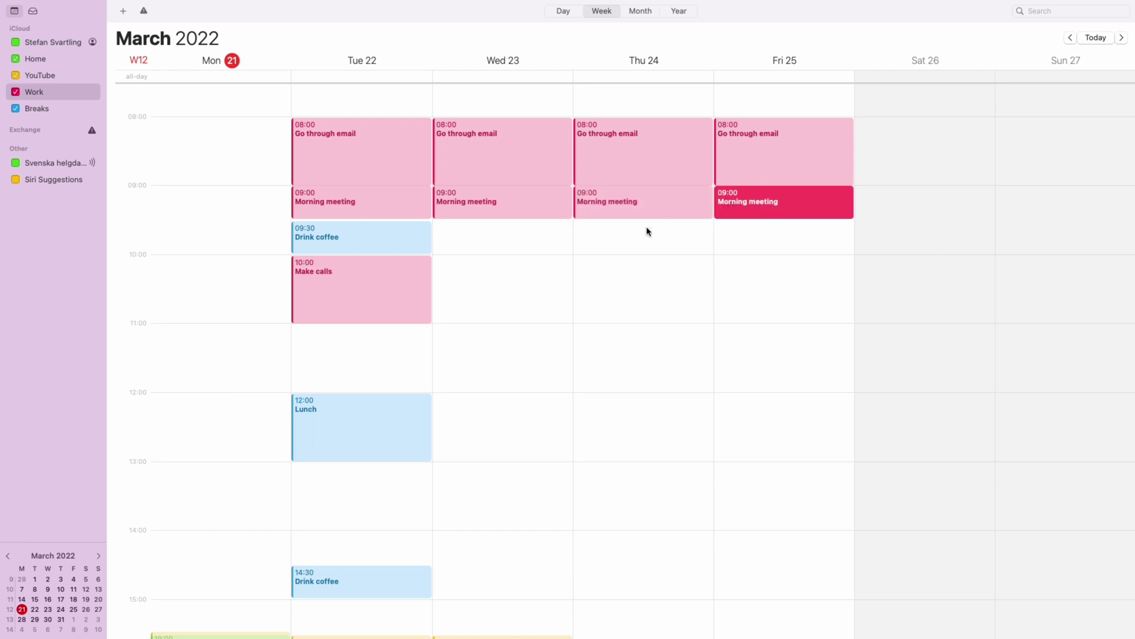
click(387, 238)
drag(385, 232, 749, 230)
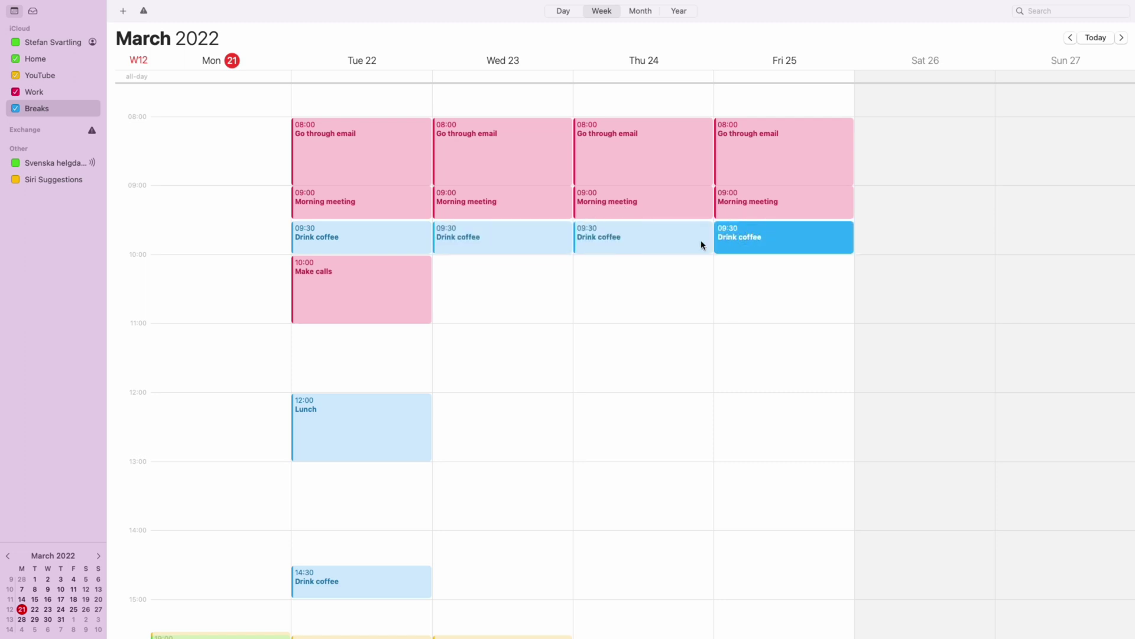
Step: Copy Tuesday's 10:00 Make calls onto Wednesday 23 at 10:00
click(361, 303)
drag(365, 296, 497, 294)
click(583, 282)
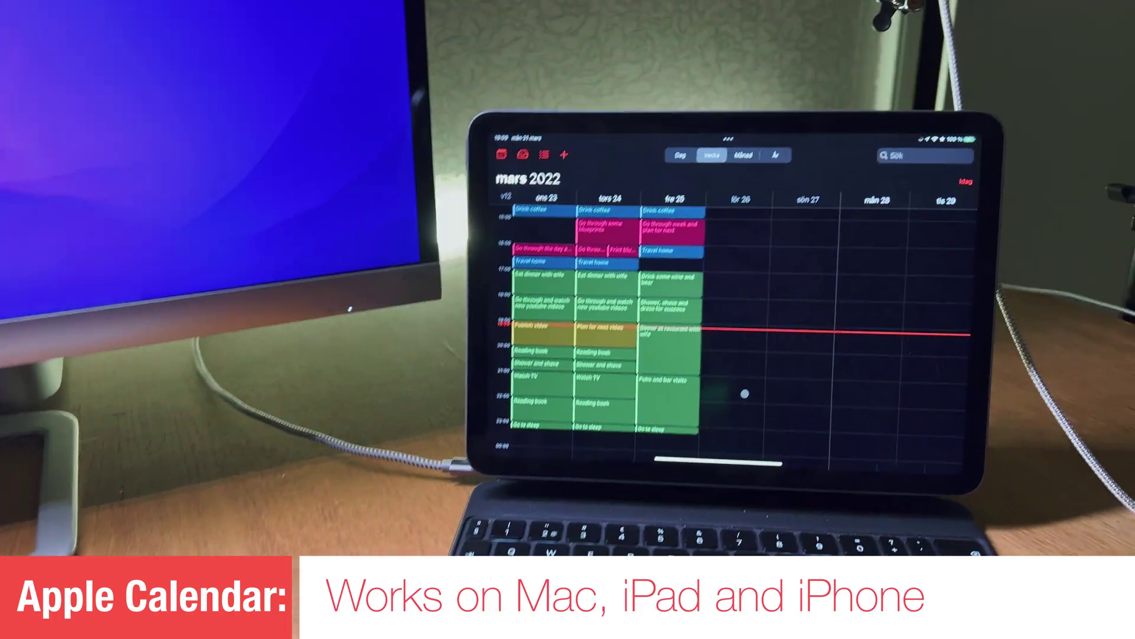
Step: Scroll through the colour-coded March 2022 week on the iPad
scroll(694, 315, up, 5)
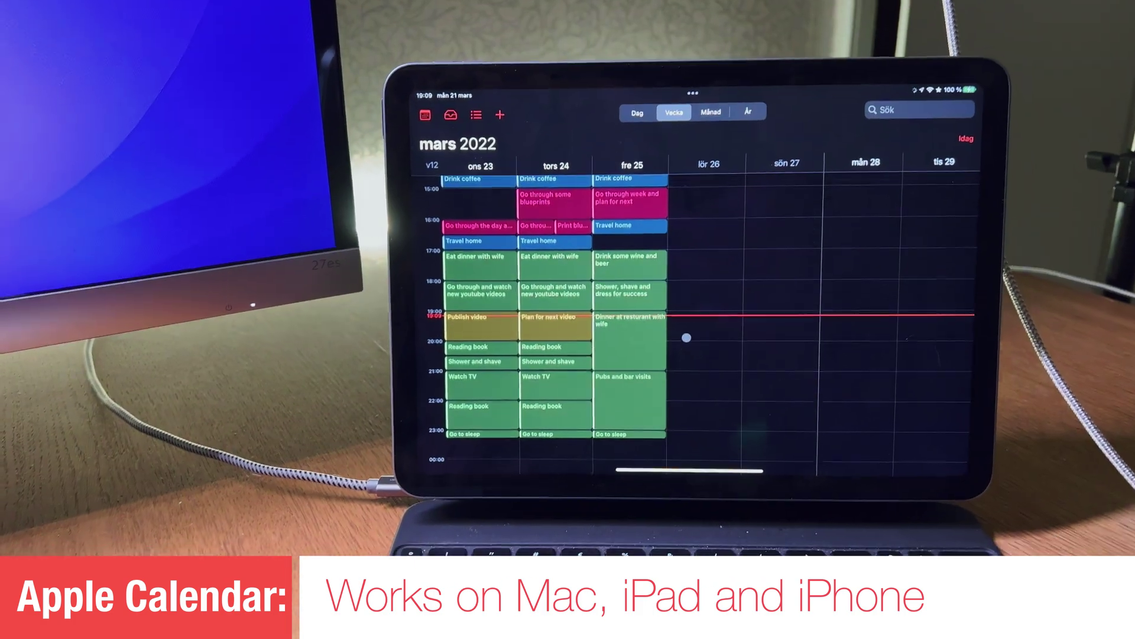
scroll(687, 341, down, 8)
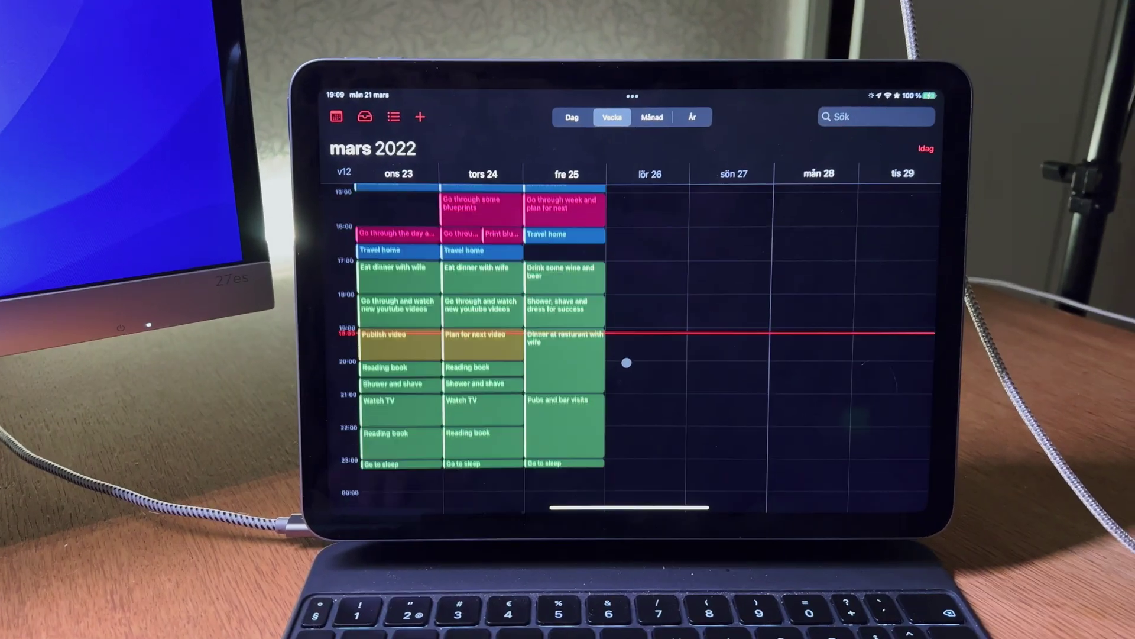
scroll(614, 353, up, 6)
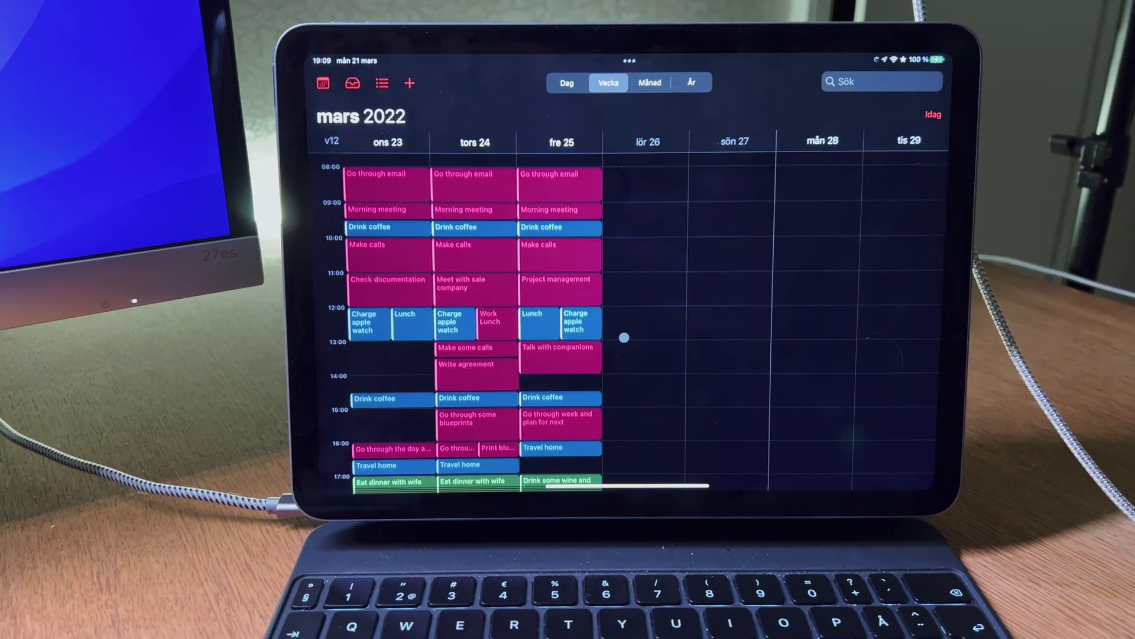
scroll(620, 344, down, 4)
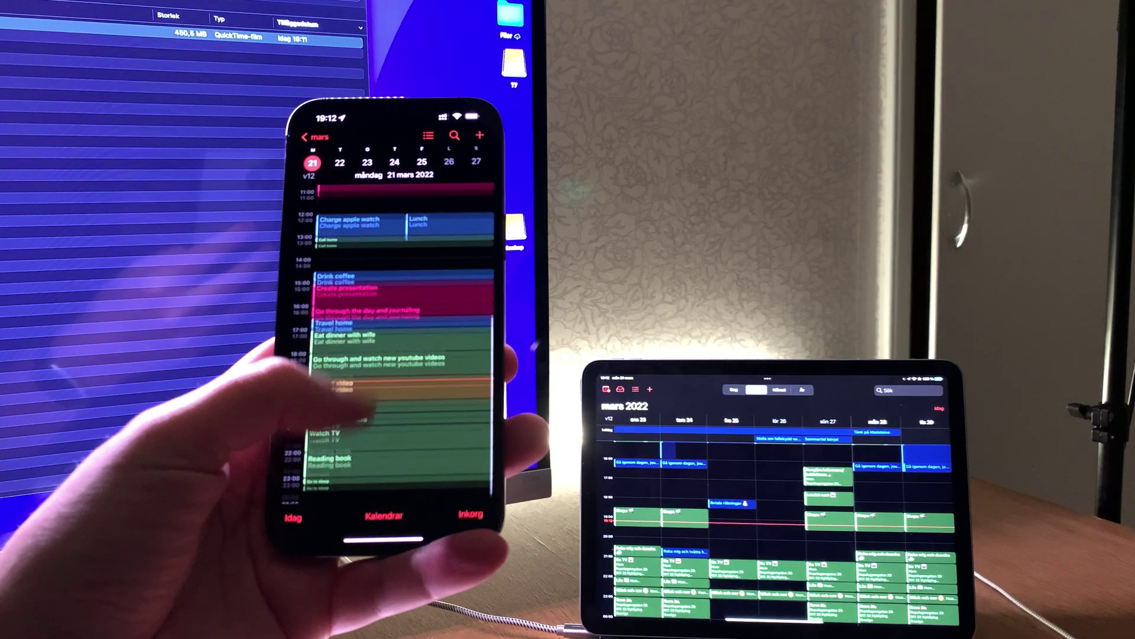
scroll(403, 326, up, 5)
scroll(402, 326, down, 5)
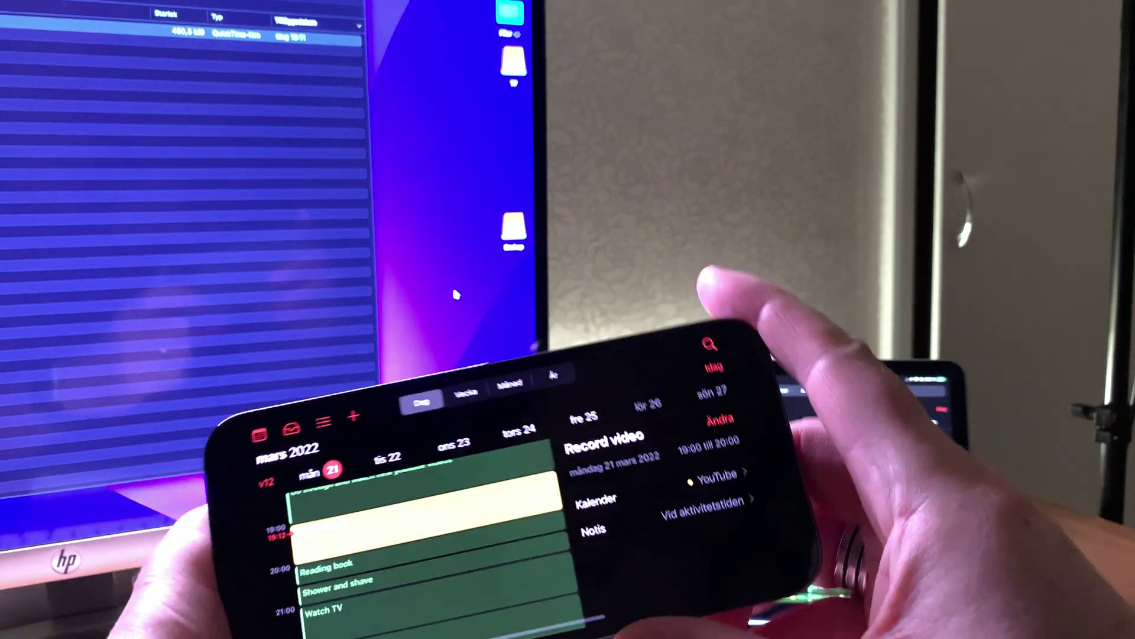
Step: Switch the iPhone calendar to the Vecka week view and scroll through the hours
click(499, 433)
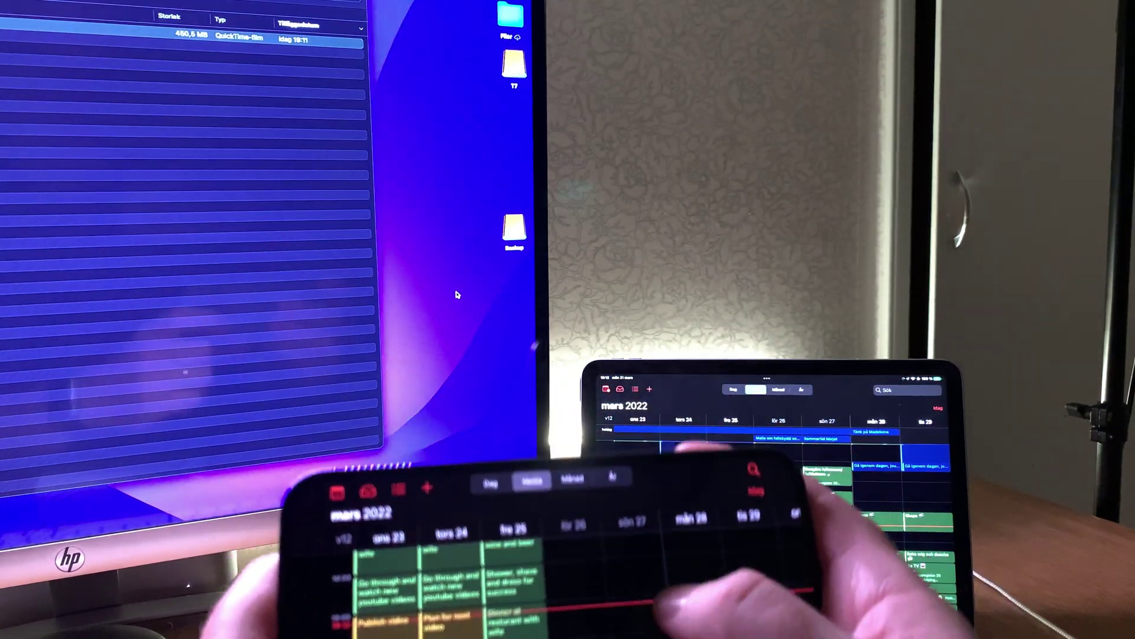
scroll(414, 443, up, 5)
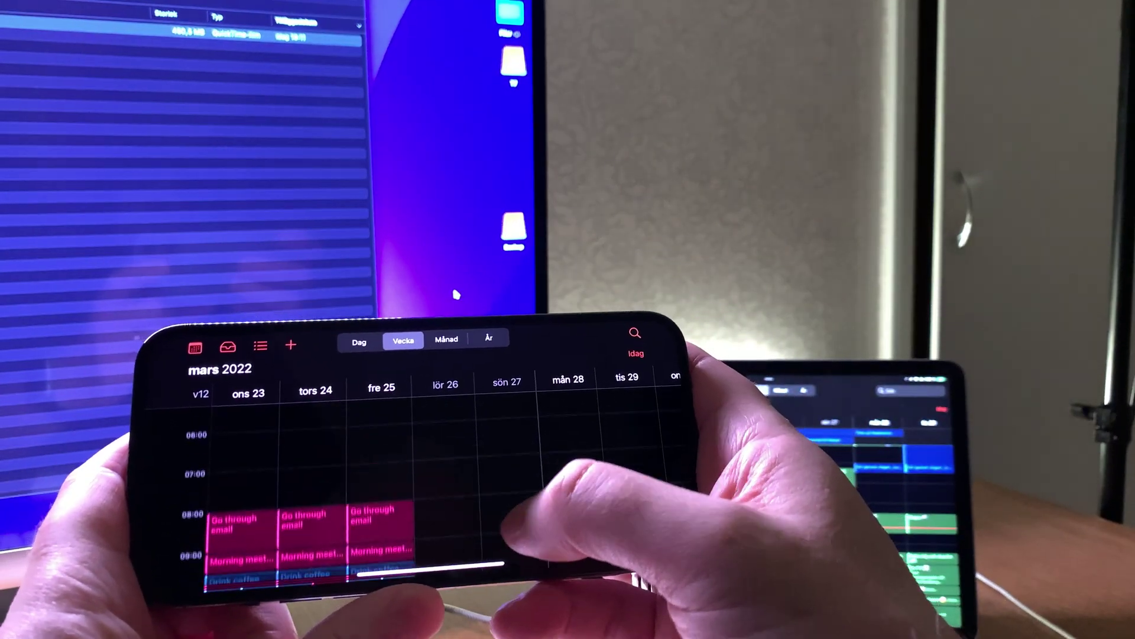
scroll(414, 467, down, 8)
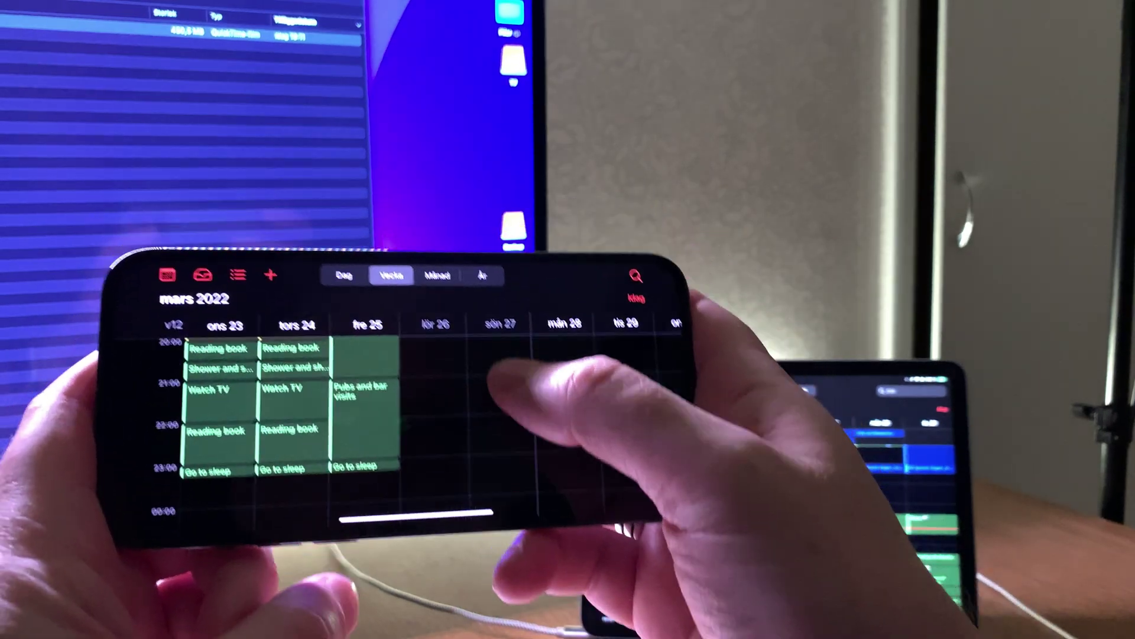
scroll(532, 468, up, 8)
scroll(544, 462, down, 8)
scroll(544, 461, up, 8)
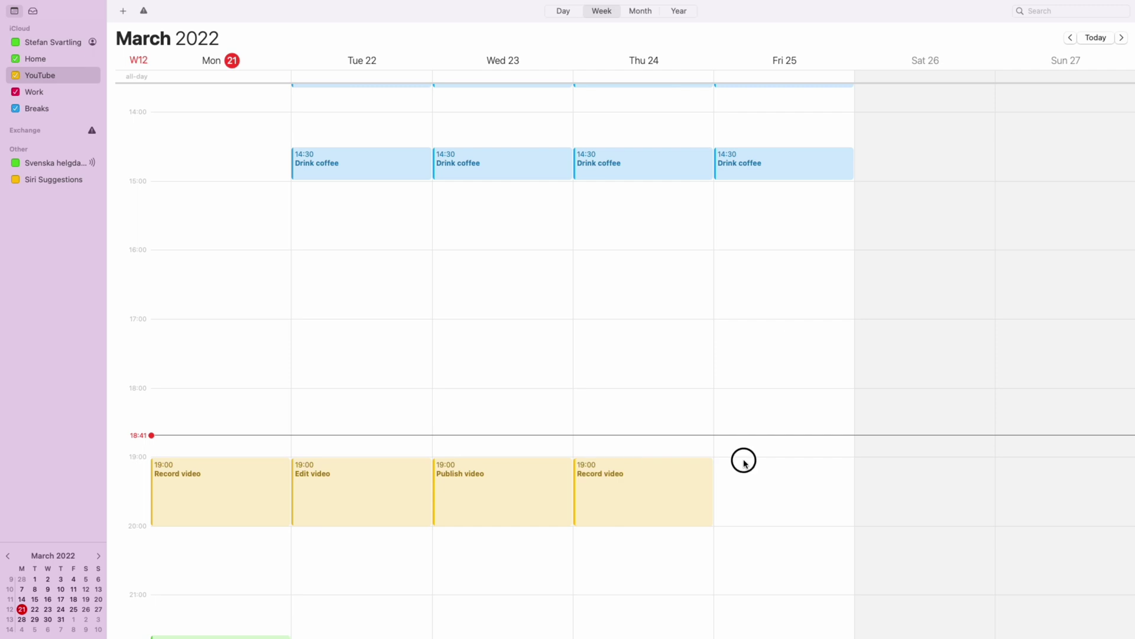
Step: Create a YouTube event 'Edit video' on Friday 25 from 19:00 to 20:00
drag(744, 461, 743, 525)
click(1017, 443)
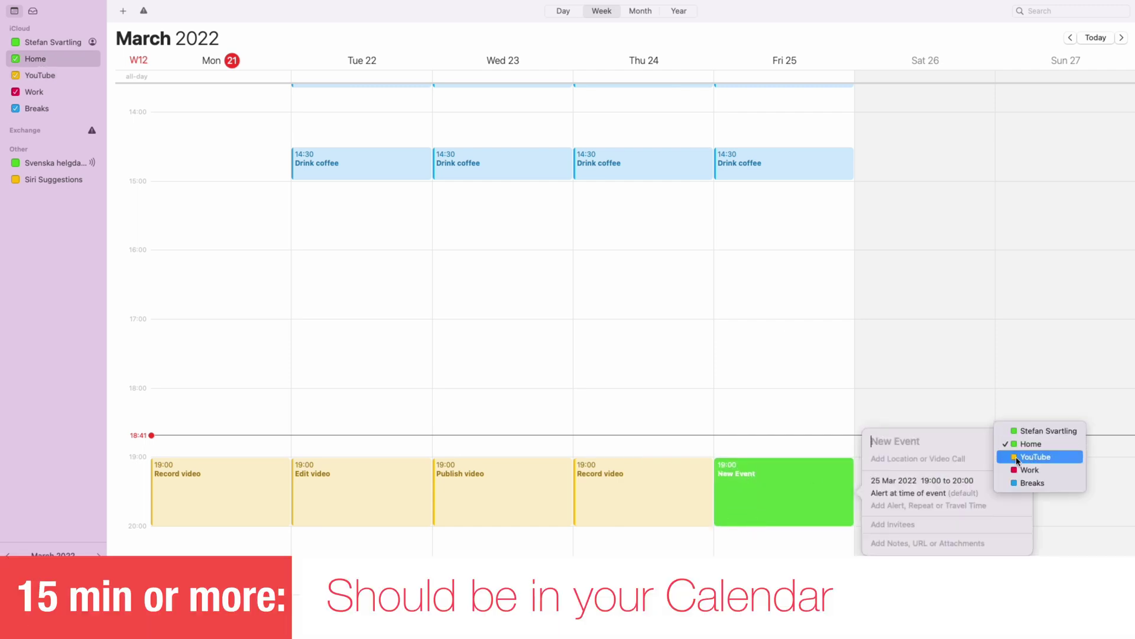
click(1019, 461)
text(Edit video)
click(633, 510)
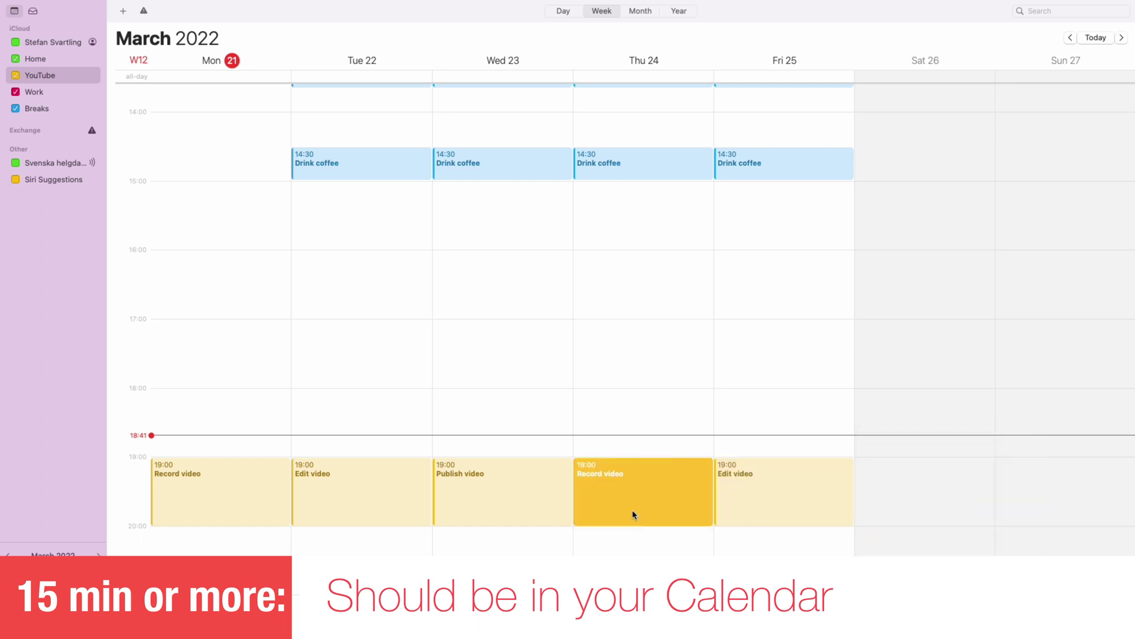
Step: Copy Wednesday's Publish video and paste it on Saturday 26 at 19:00
click(447, 503)
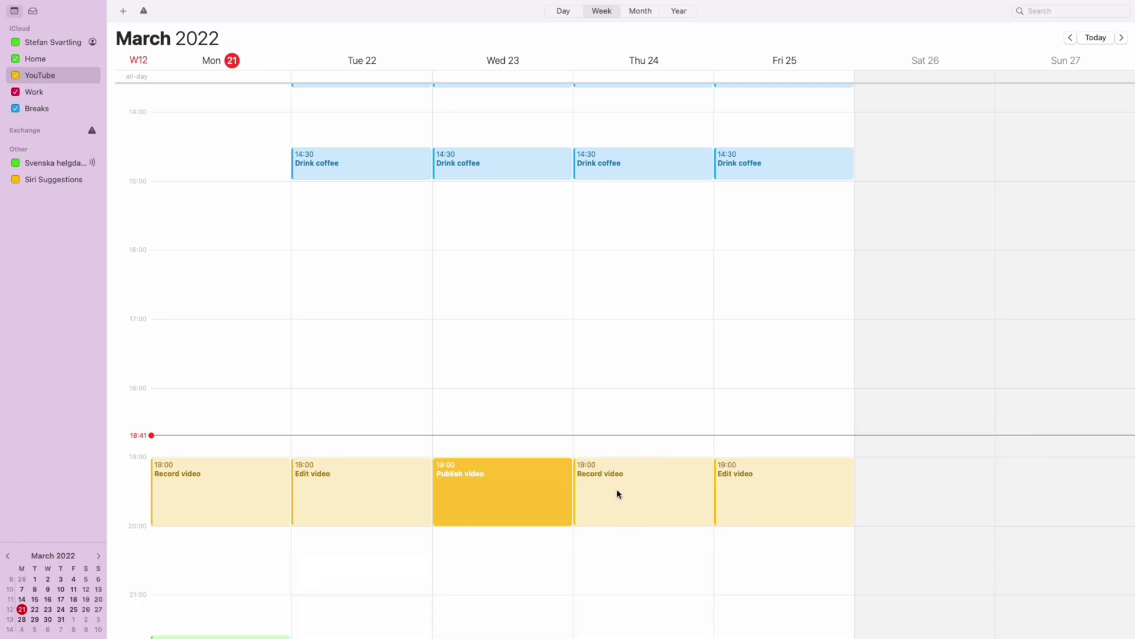
click(882, 491)
key(super+v)
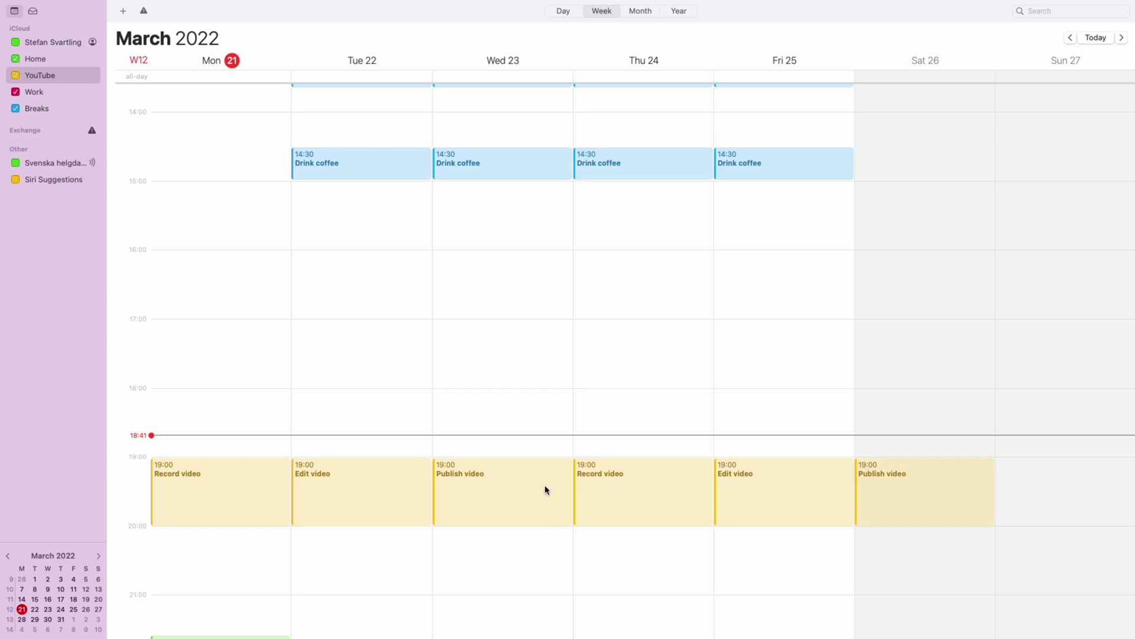
scroll(522, 424, up, 4)
scroll(522, 423, down, 4)
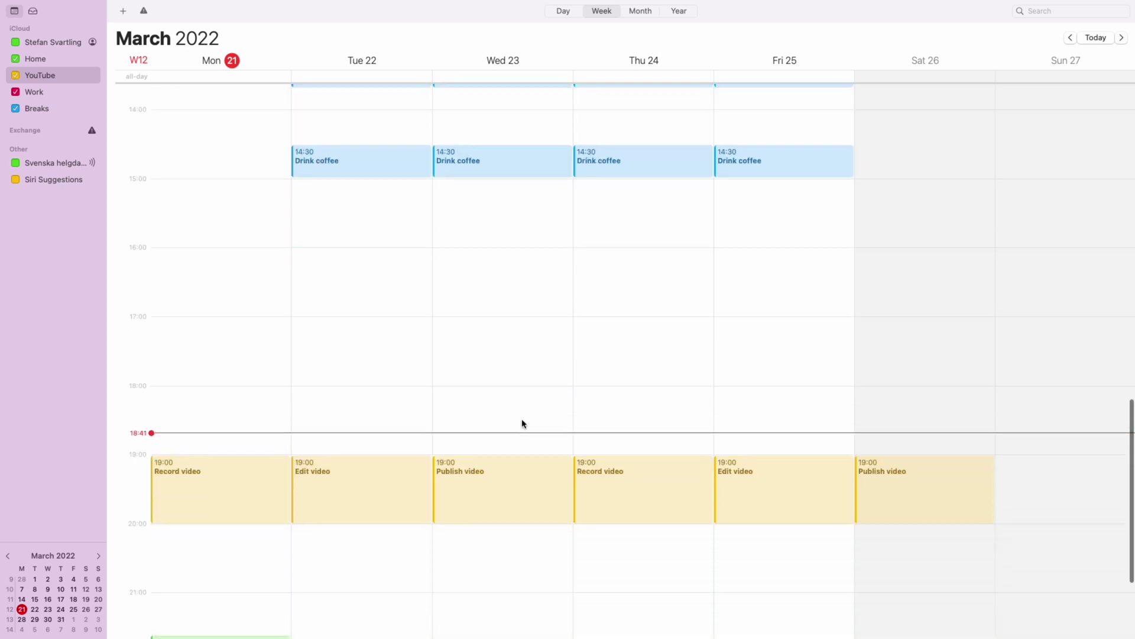
Step: Copy Tuesday's Go through email, Morning meeting, Drink coffee, Make calls and Lunch onto Monday 21
scroll(522, 424, up, 8)
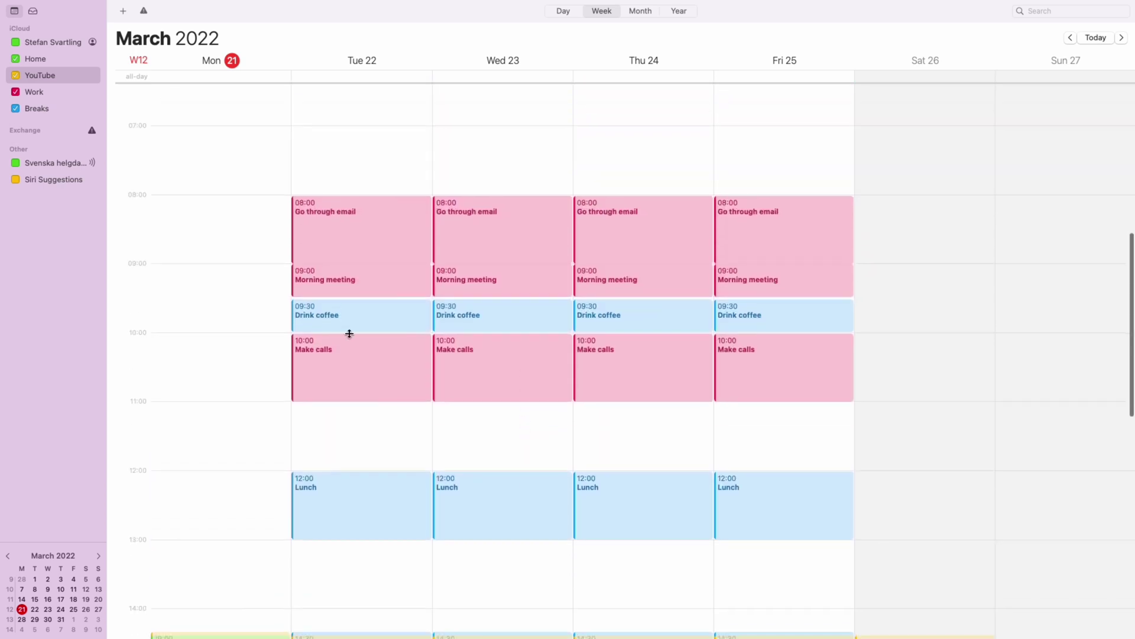
click(309, 234)
drag(309, 233, 234, 230)
drag(330, 284, 246, 289)
double_click(327, 317)
drag(325, 317, 246, 321)
drag(362, 364, 240, 373)
click(348, 498)
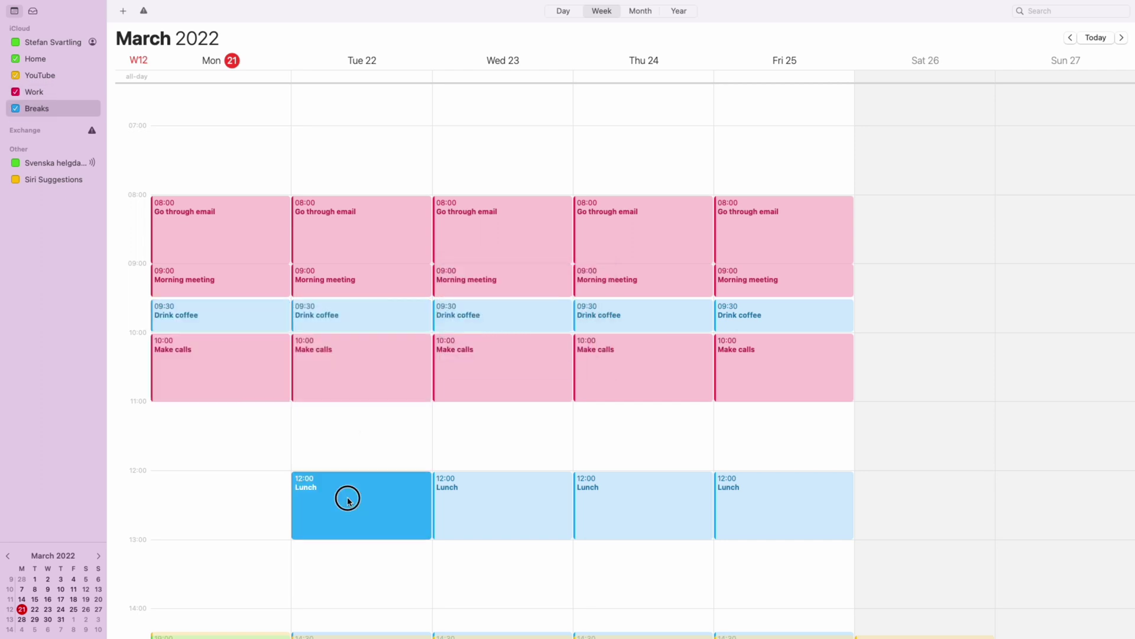
click(320, 503)
drag(319, 504, 241, 499)
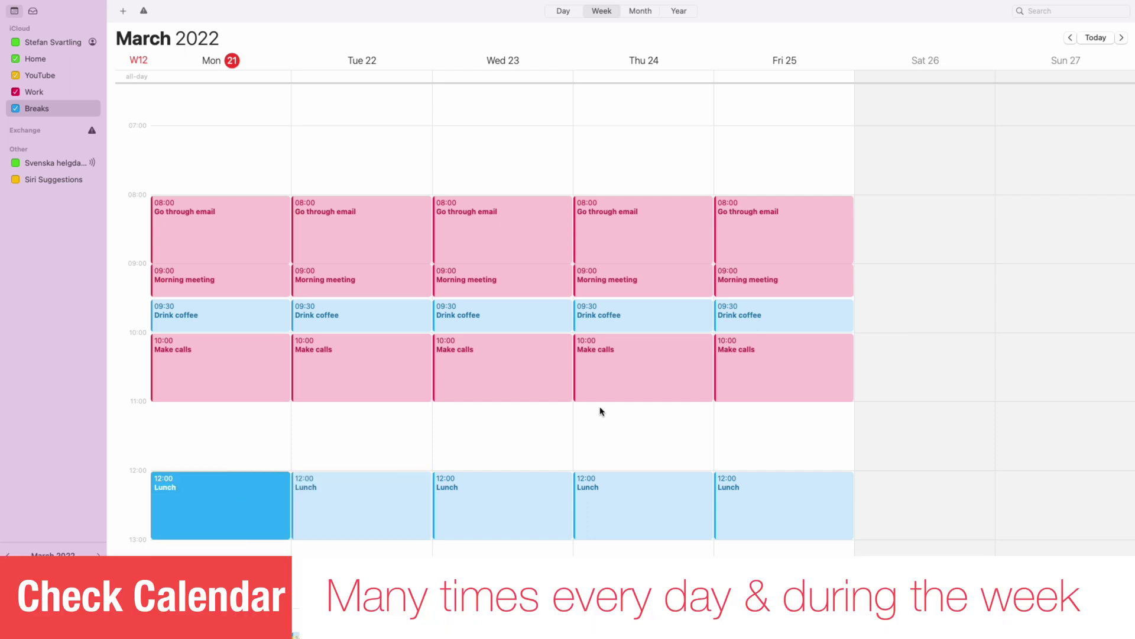
Step: Copy the 14:30 Drink coffee onto Monday and block out a Monday 11:00–12:00 event
scroll(658, 423, down, 5)
click(347, 468)
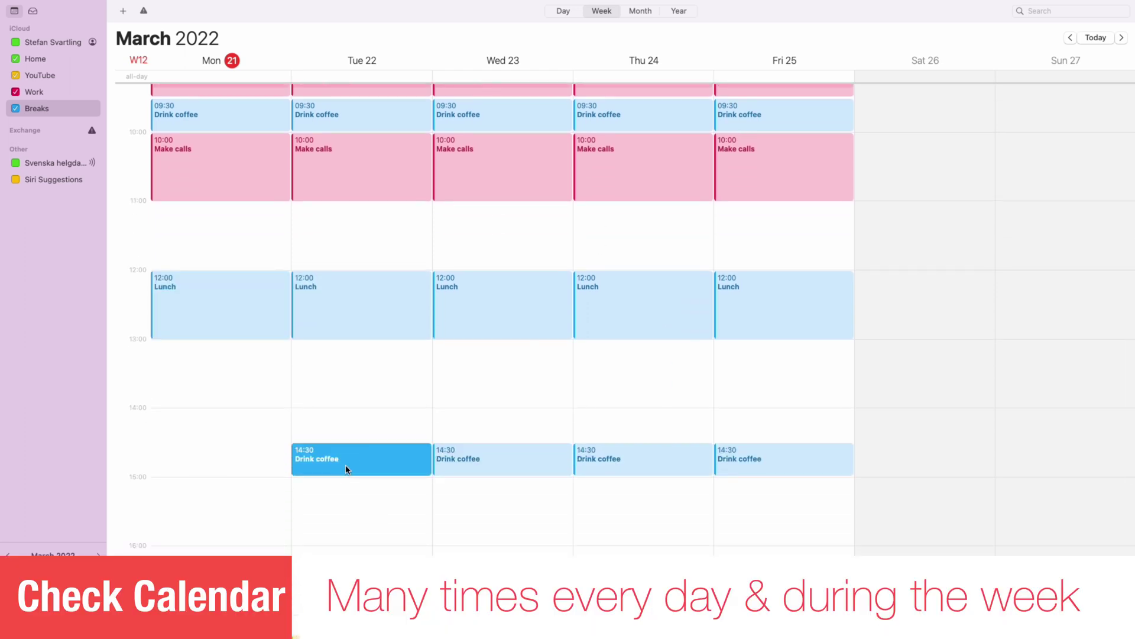
drag(346, 469, 240, 465)
scroll(350, 444, down, 5)
scroll(350, 444, up, 5)
scroll(350, 444, up, 4)
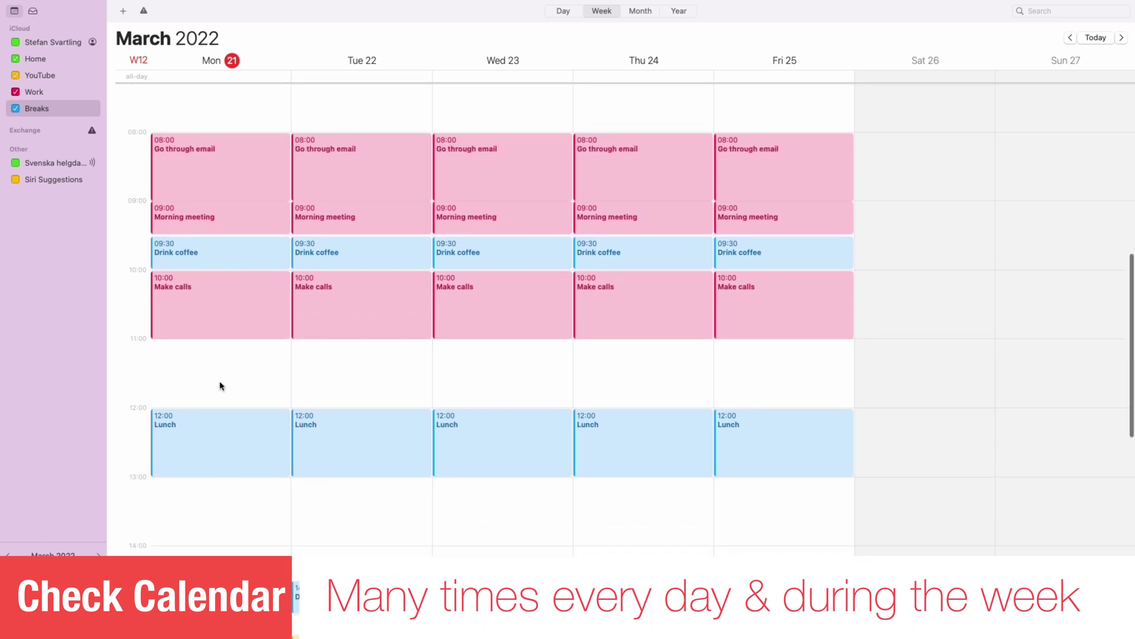
click(180, 349)
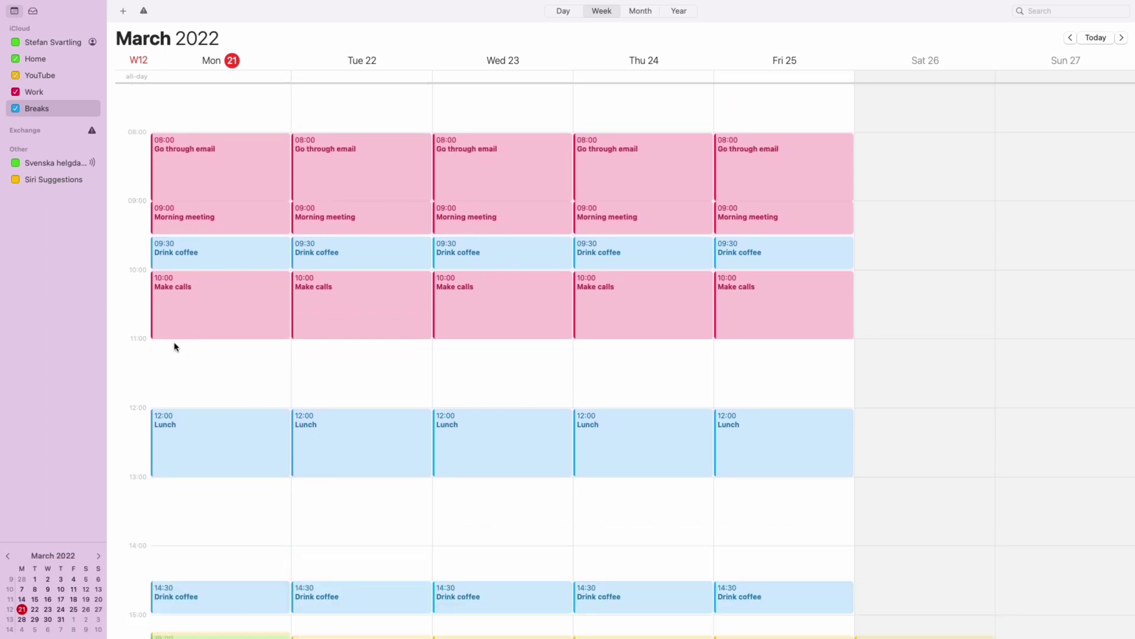
drag(174, 344, 182, 408)
Step: File Monday's 11:00 event under Work and title it 'Do presentation'
click(451, 323)
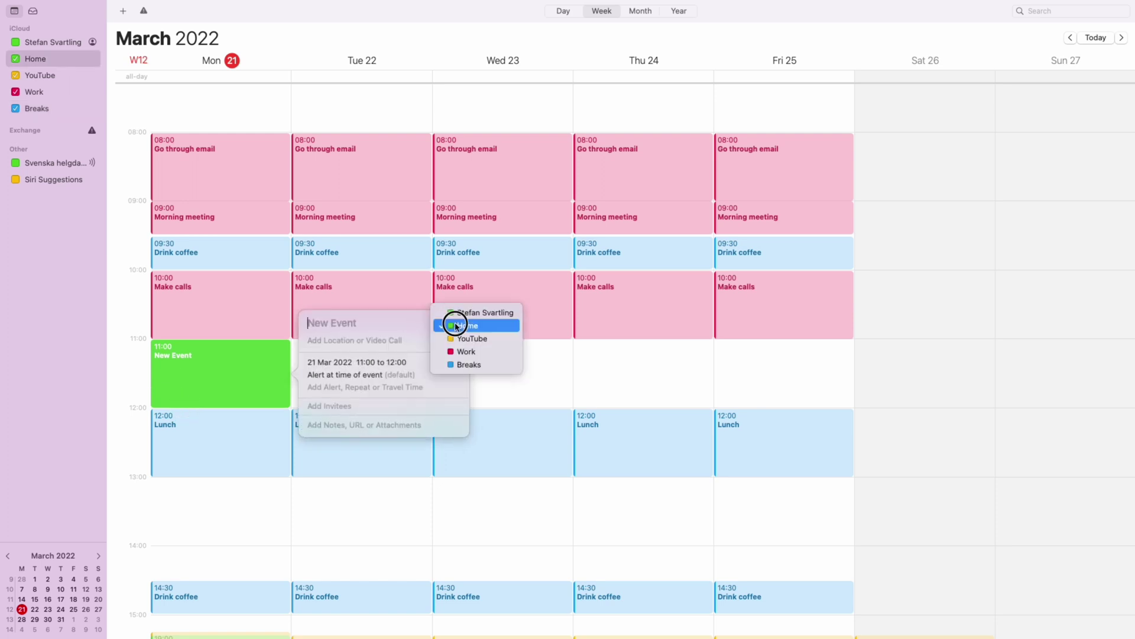
click(485, 351)
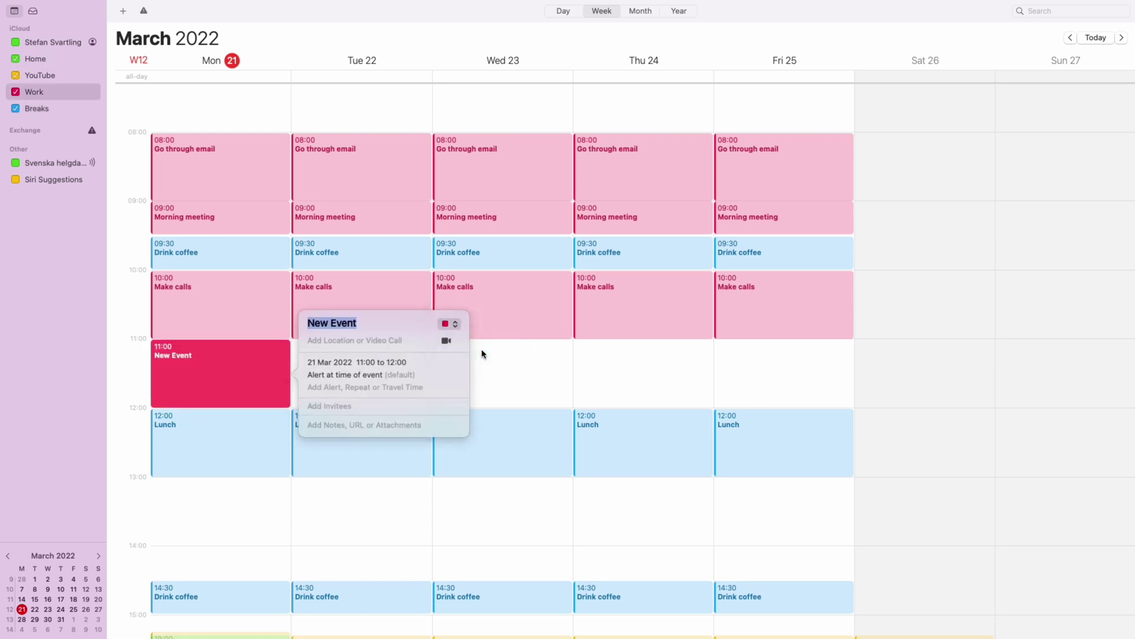
text(Do presentation)
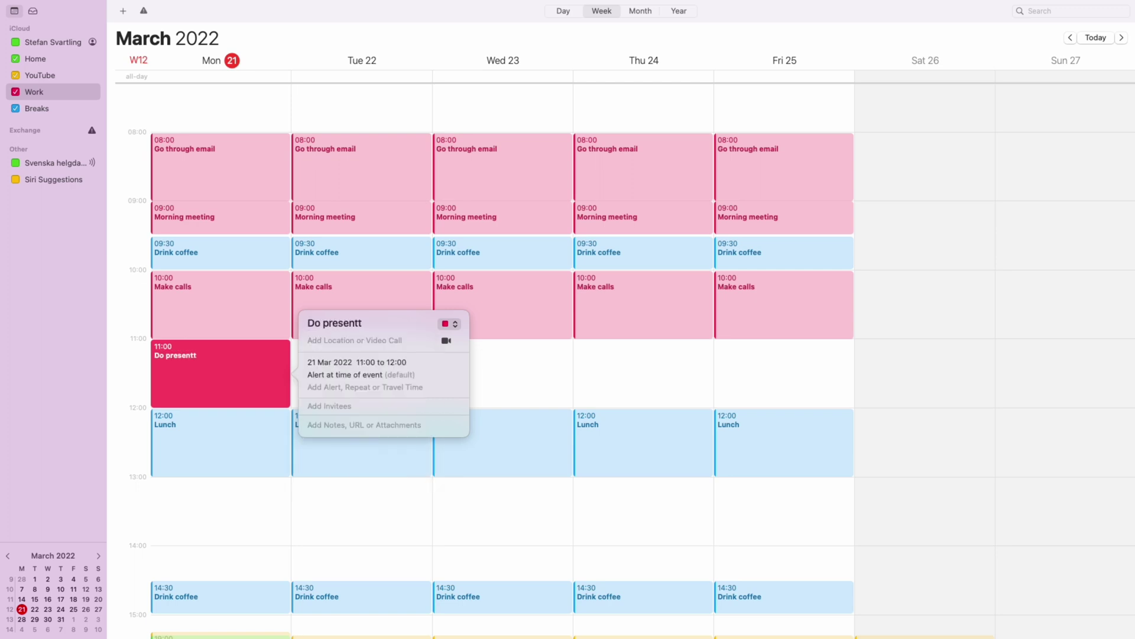
click(501, 368)
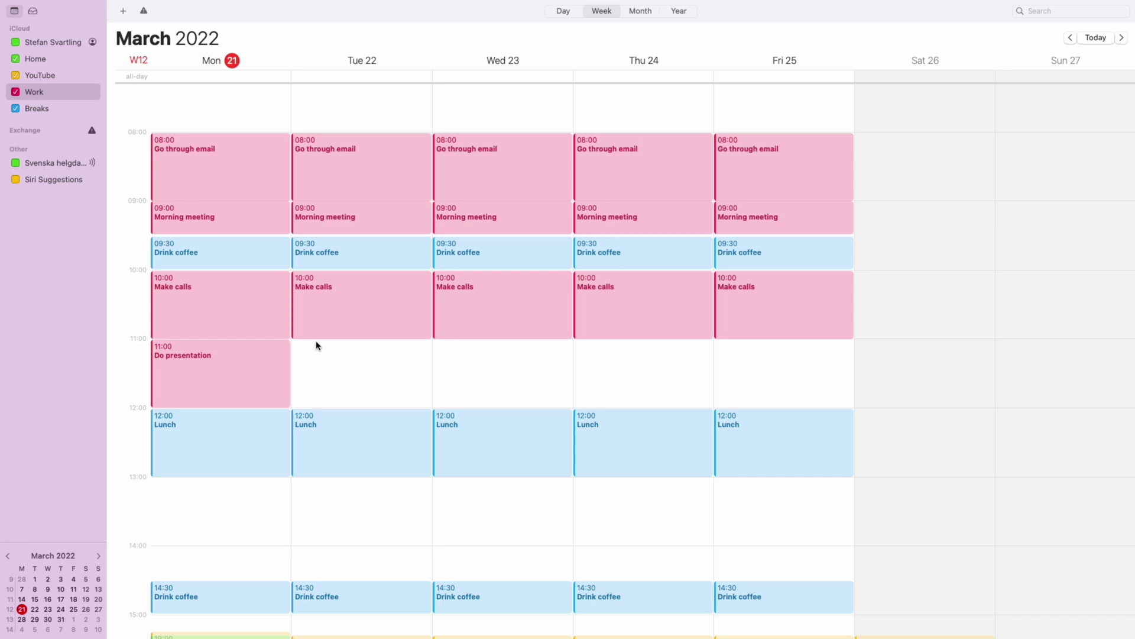
Step: Rename it 'Create presentation' and block out a new Tuesday 11:00–12:00 event
double_click(210, 357)
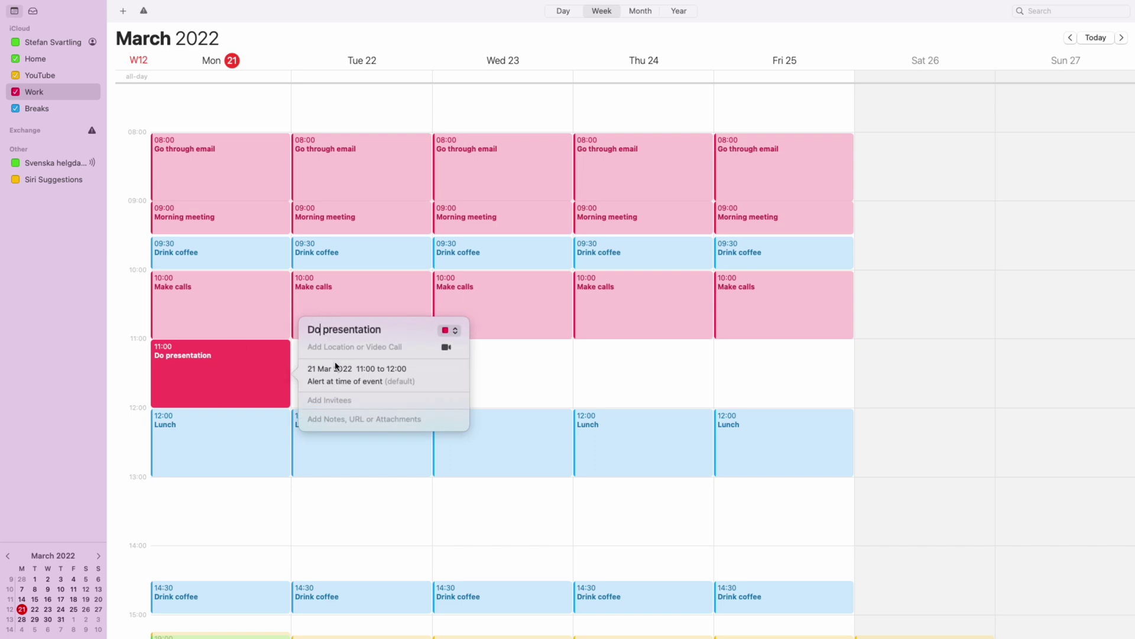
key(BackSpace)
key(BackSpace)
key(BackSpace)
text(Create)
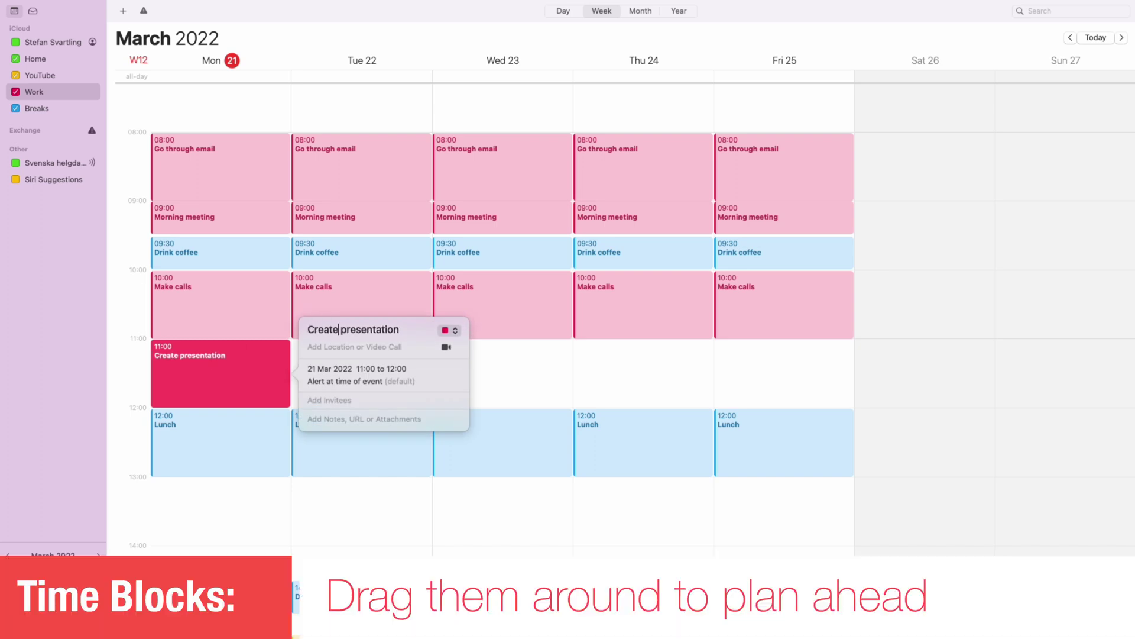
drag(165, 463, 316, 404)
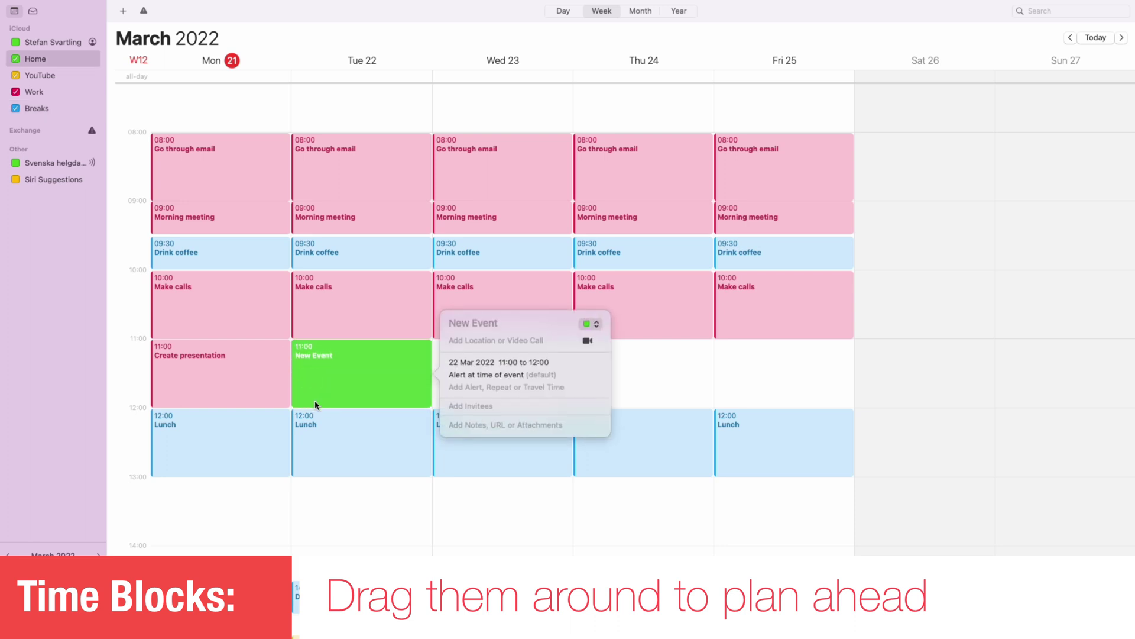
Step: Make Tuesday's 11:00 event a Work event titled 'Meeting with Boss'
click(596, 327)
click(601, 350)
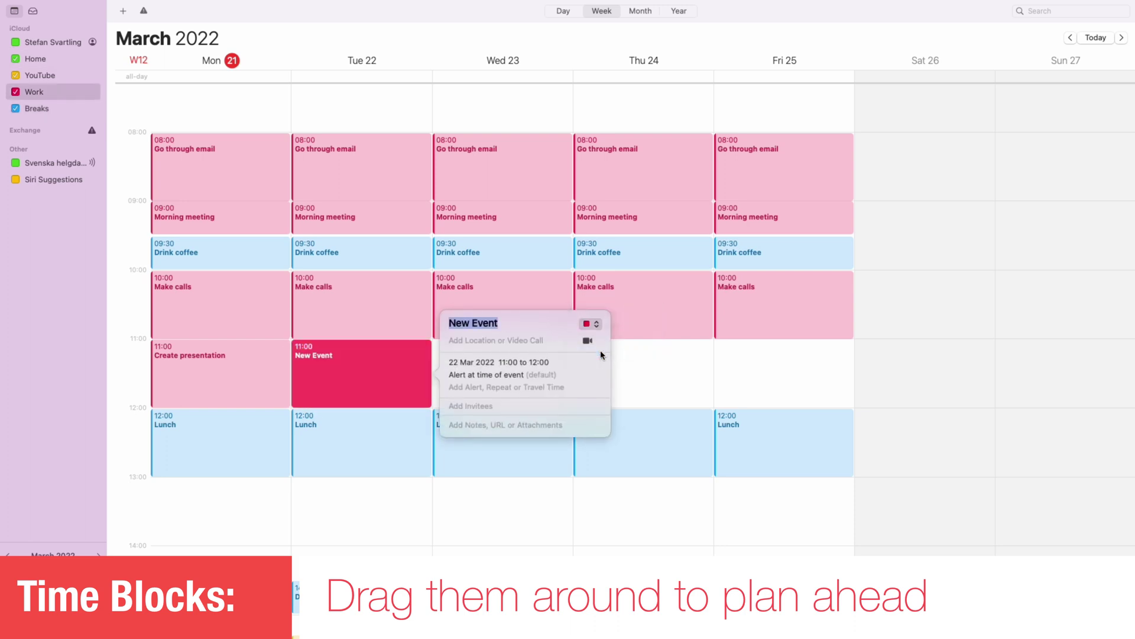
text(Meeting with Boss)
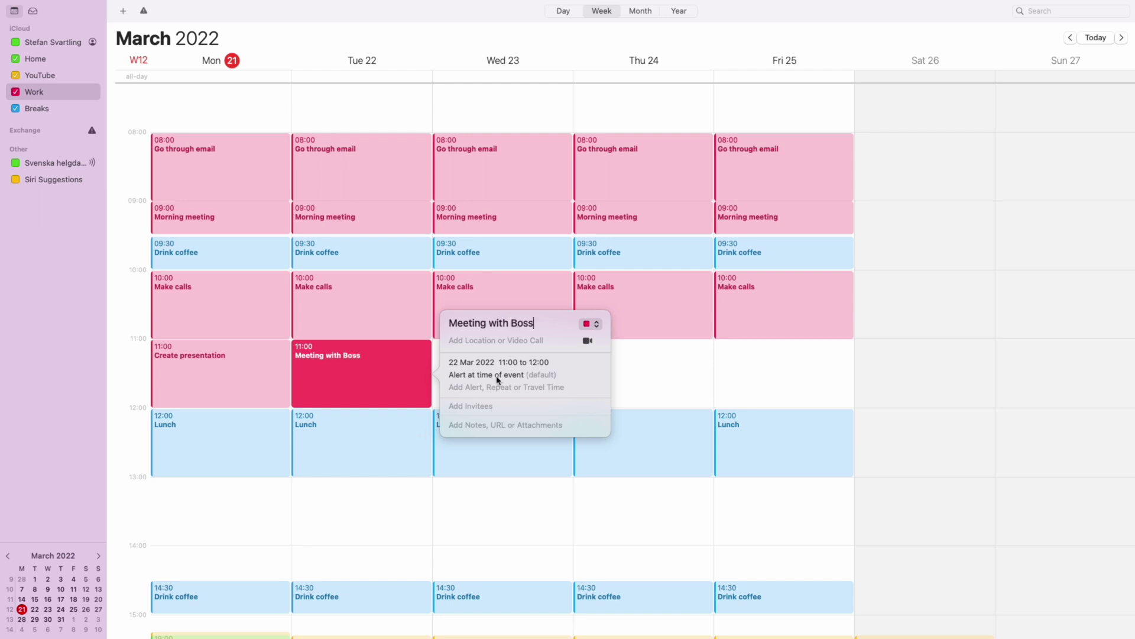
click(792, 355)
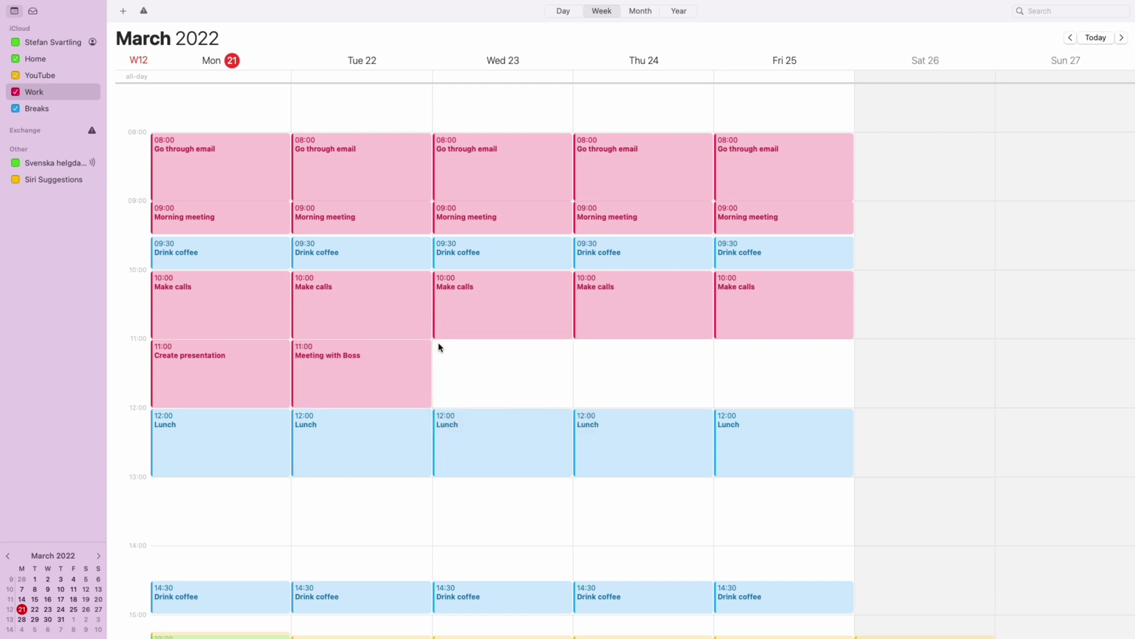
Step: Add a Wednesday 11:00–12:00 Work event titled 'Check documentation'
drag(439, 346, 470, 407)
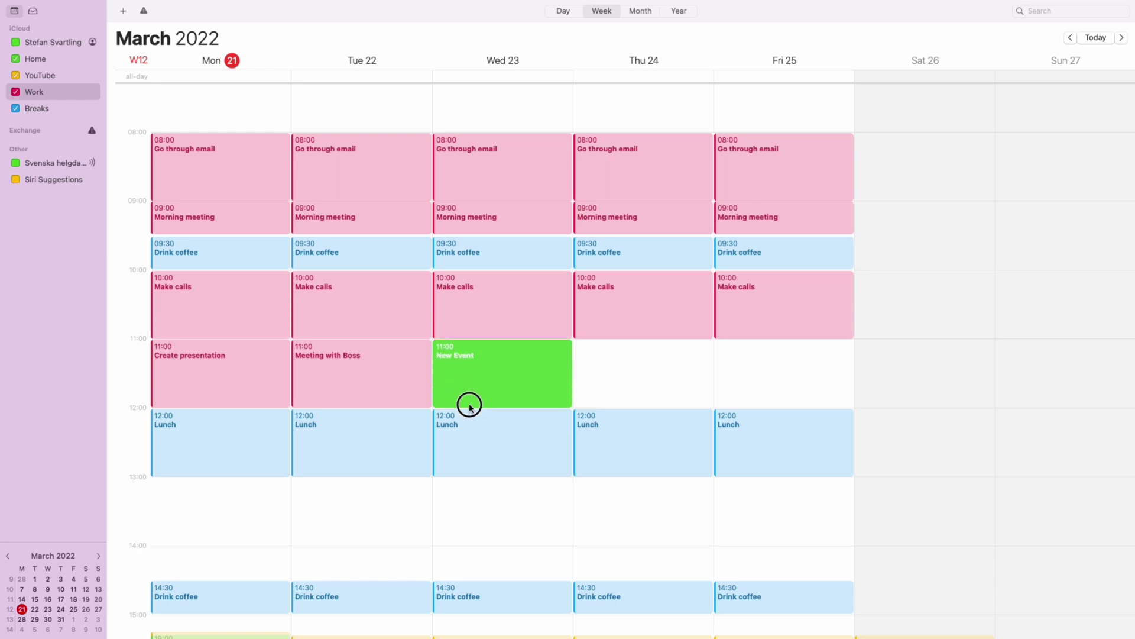
click(738, 324)
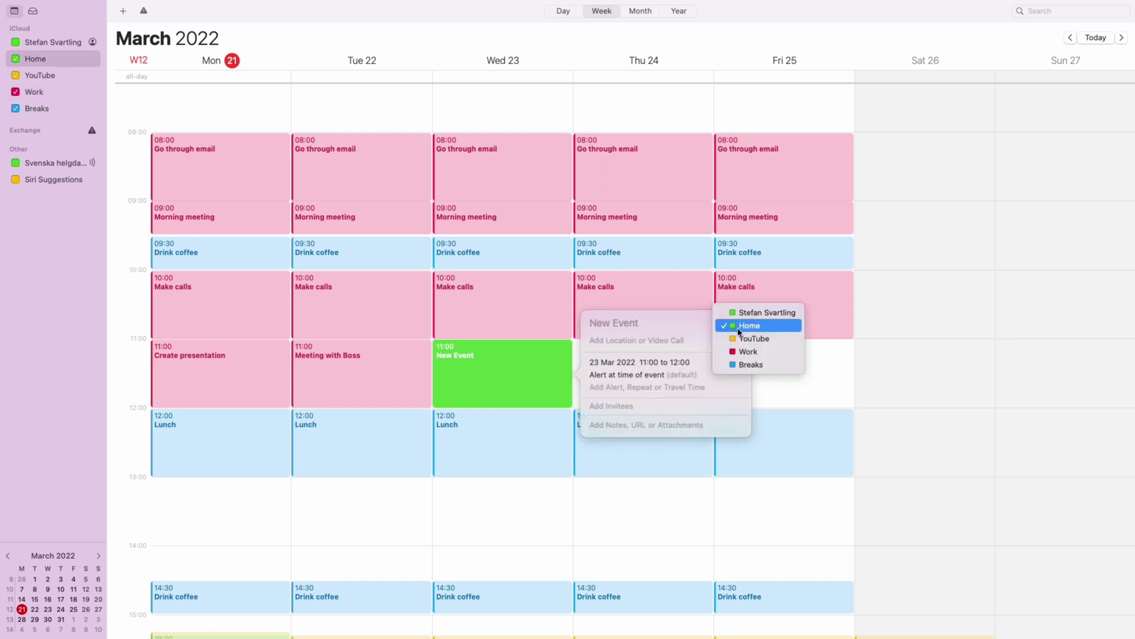
click(752, 352)
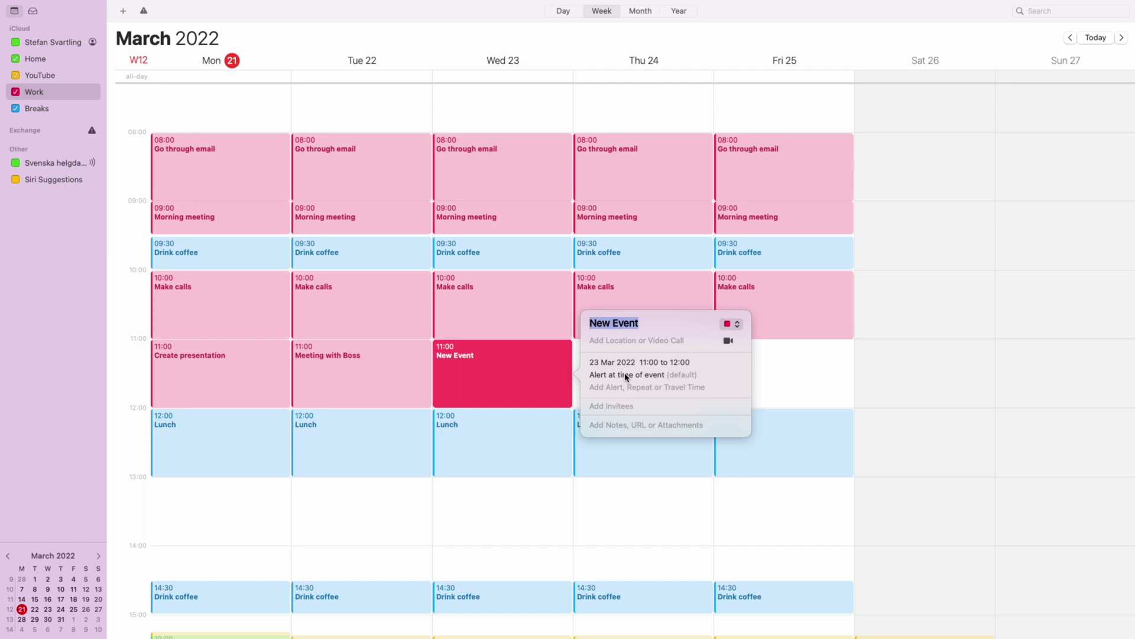
text(Check )
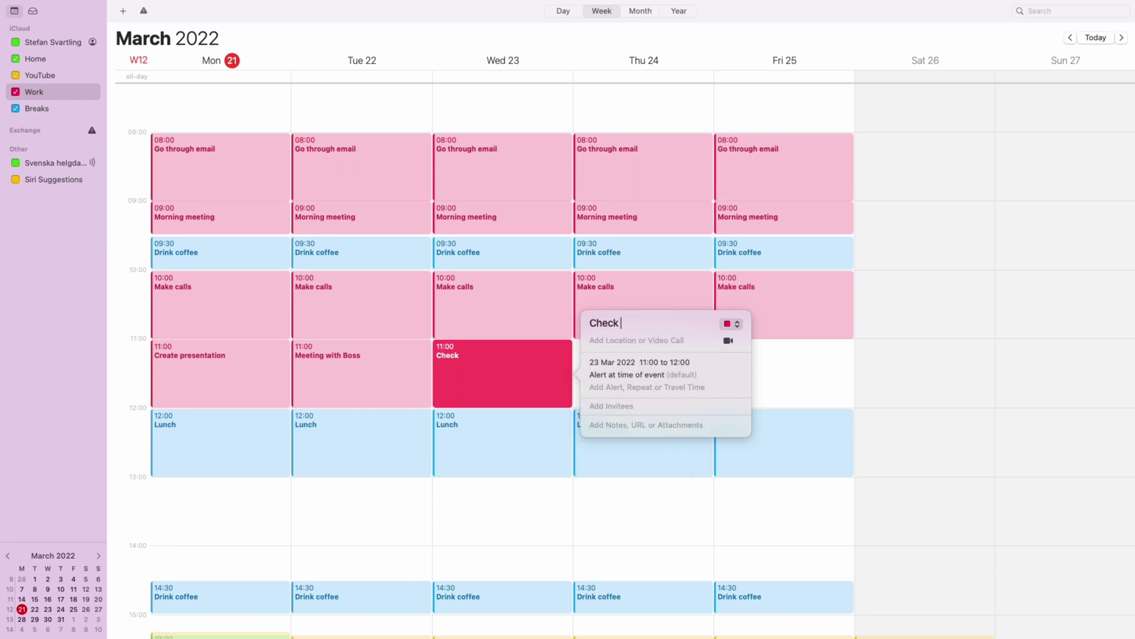
text(documentation)
click(489, 473)
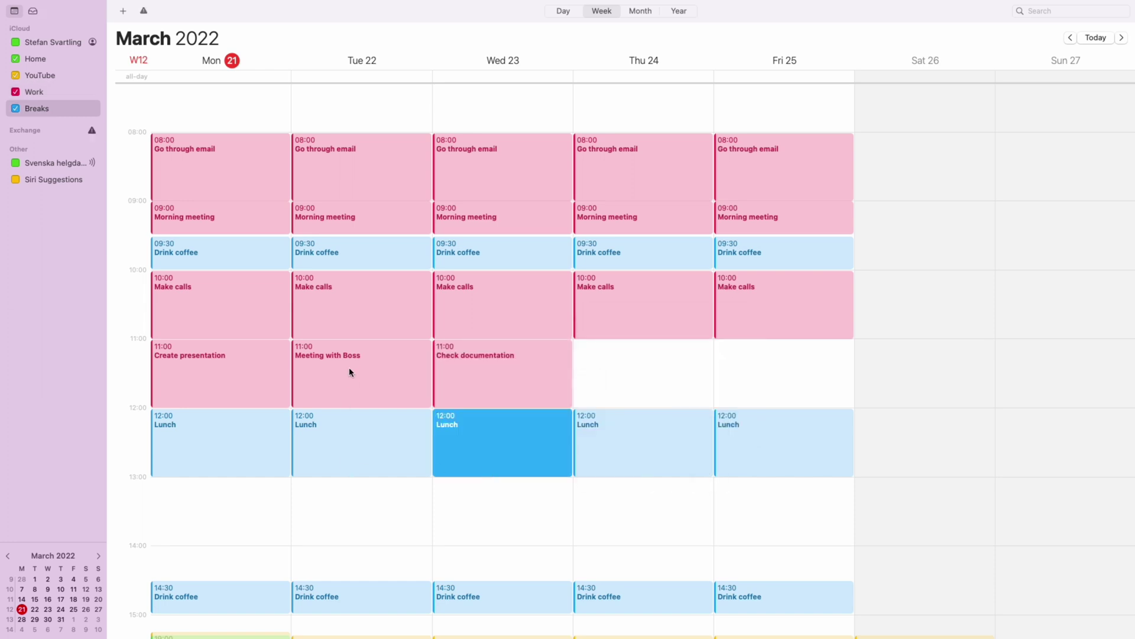
Step: Add a Tuesday 13:00–14:00 Work event titled 'Write meeting notes'
click(318, 486)
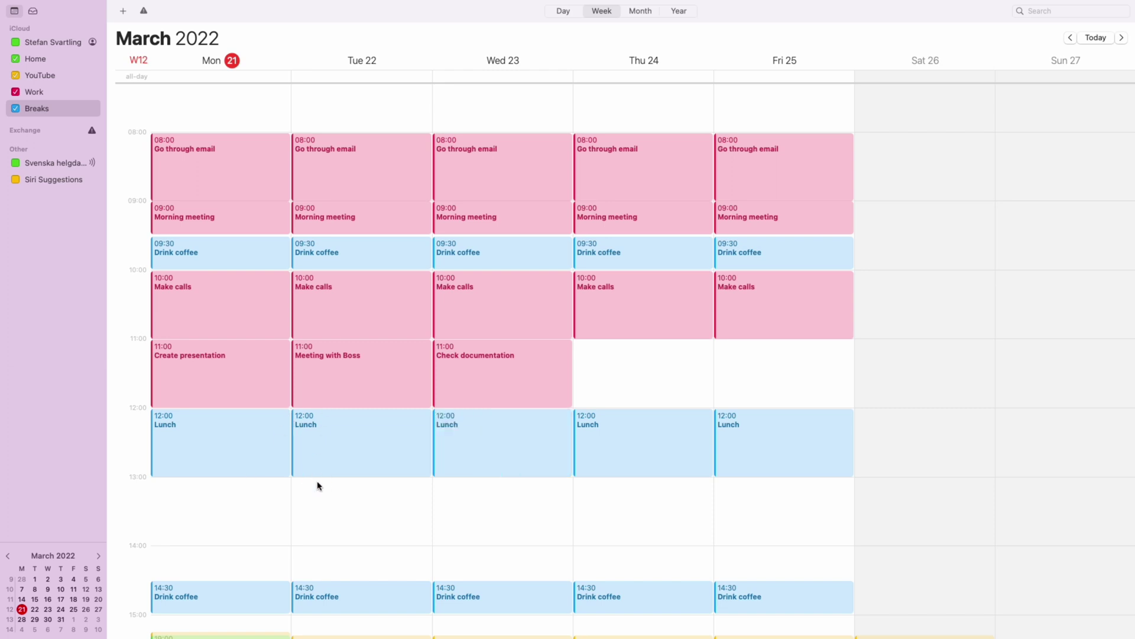
drag(319, 484, 322, 540)
click(595, 463)
click(605, 490)
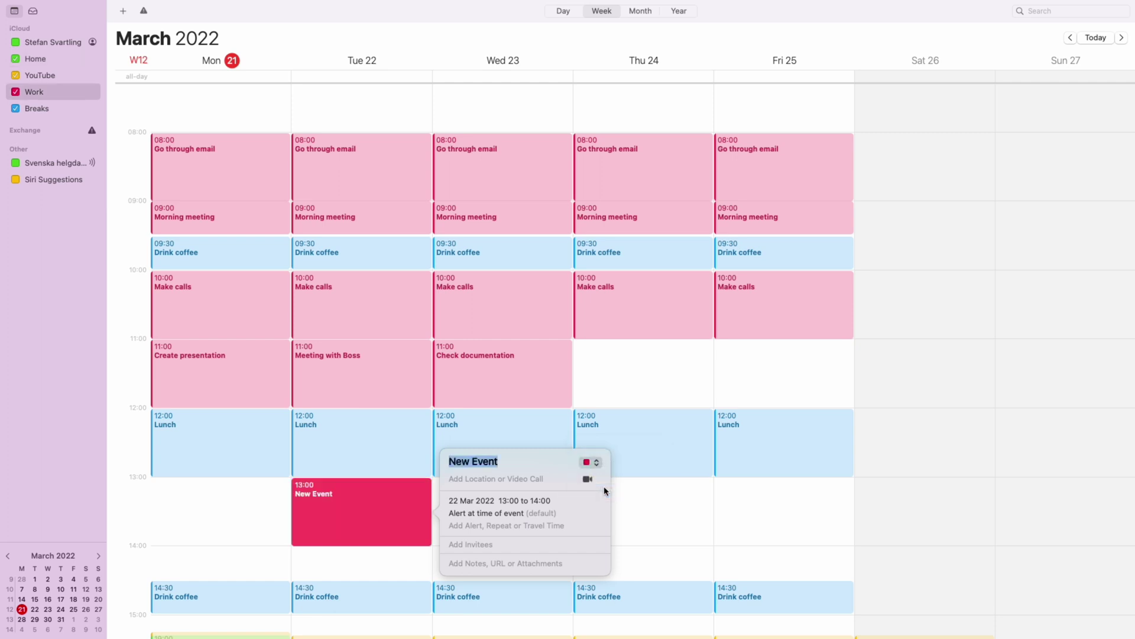
text(Write)
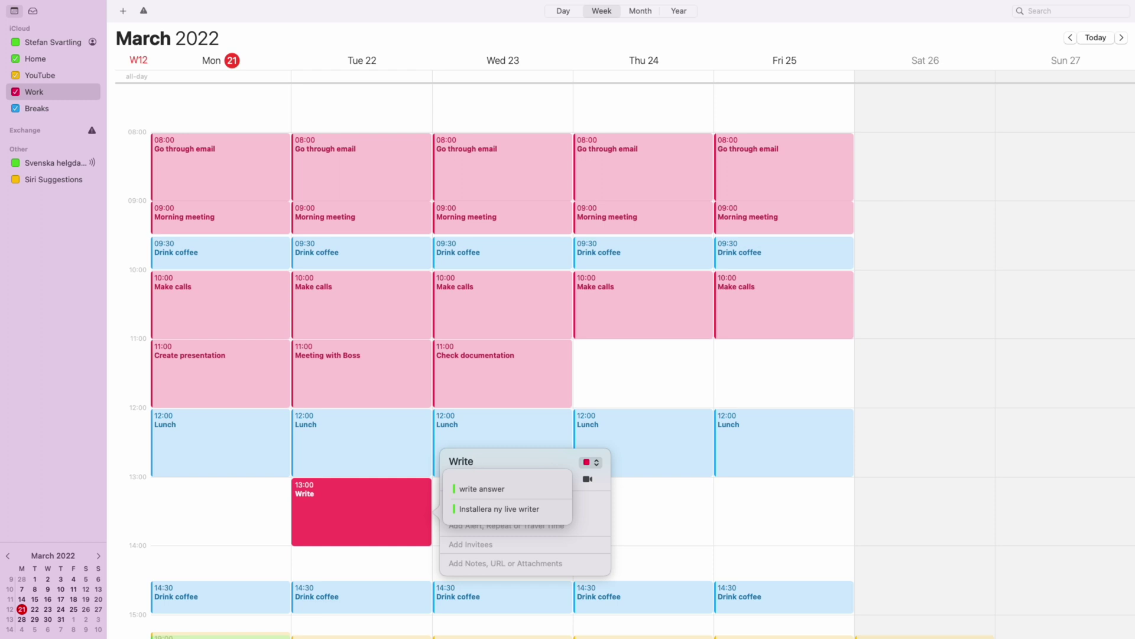
text(meeting notes)
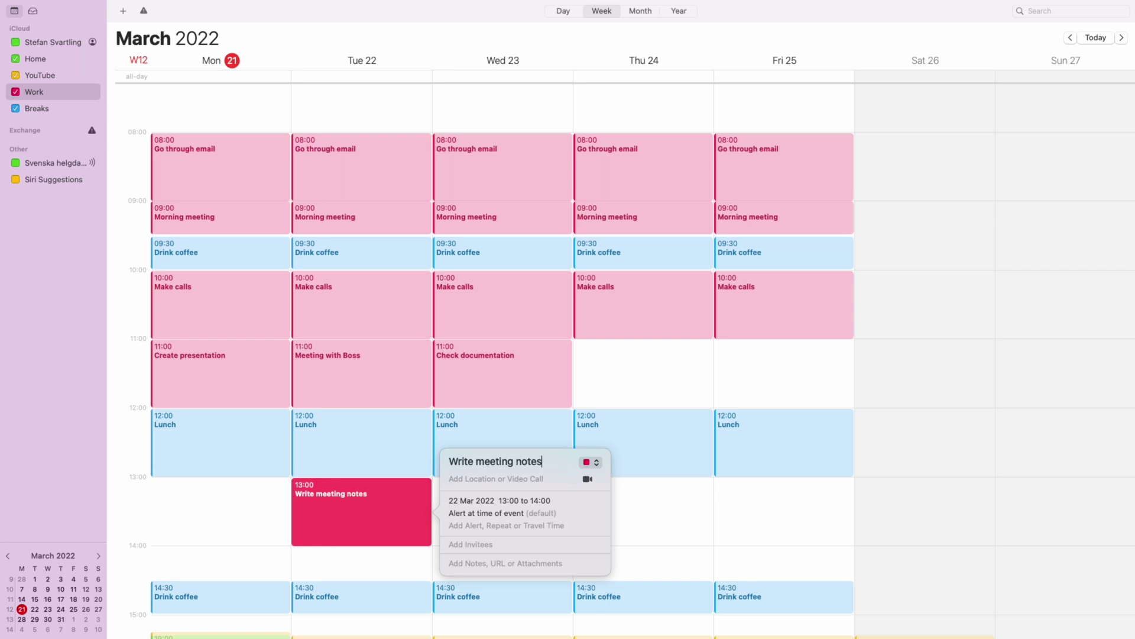
click(349, 561)
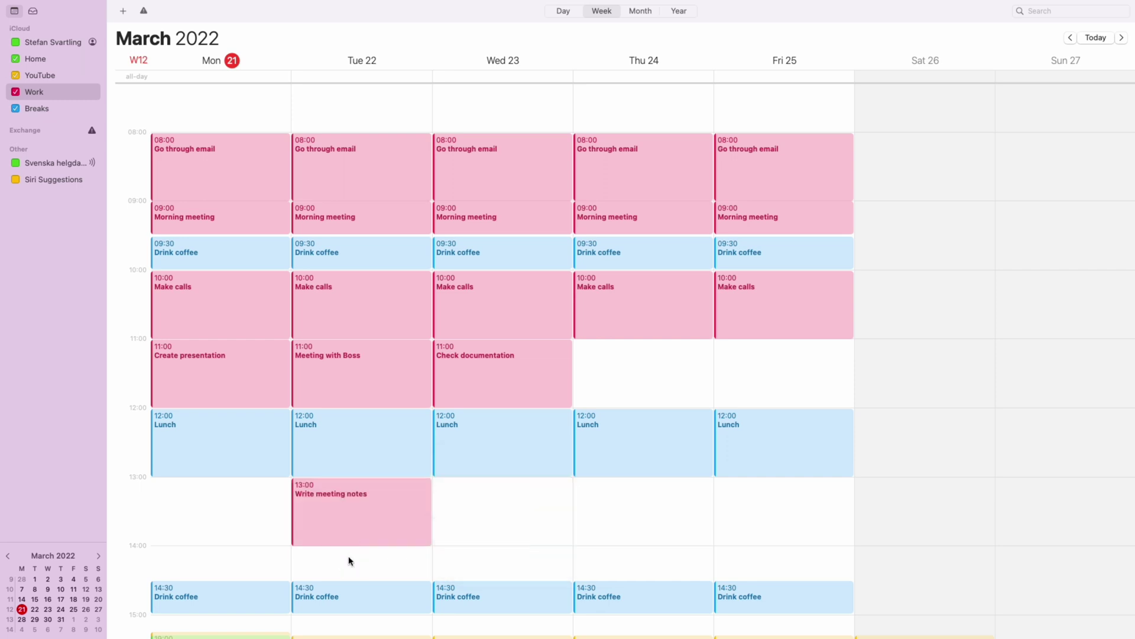
Step: Create a Tuesday 14:00 Work event and title it 'Send meeting notes'
double_click(347, 553)
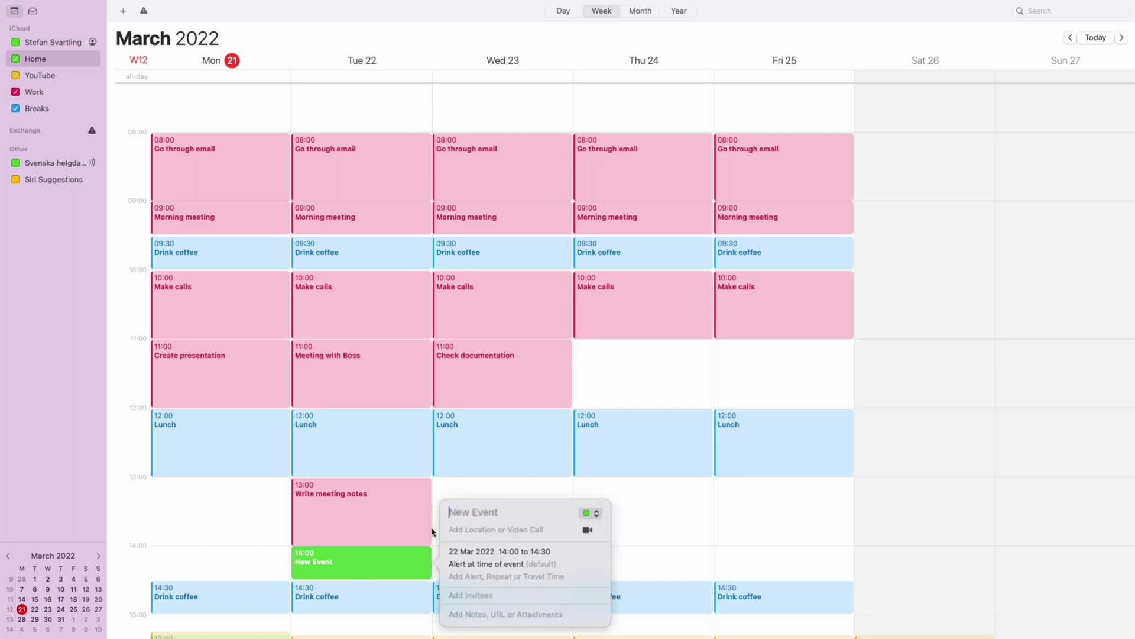
click(599, 518)
click(610, 539)
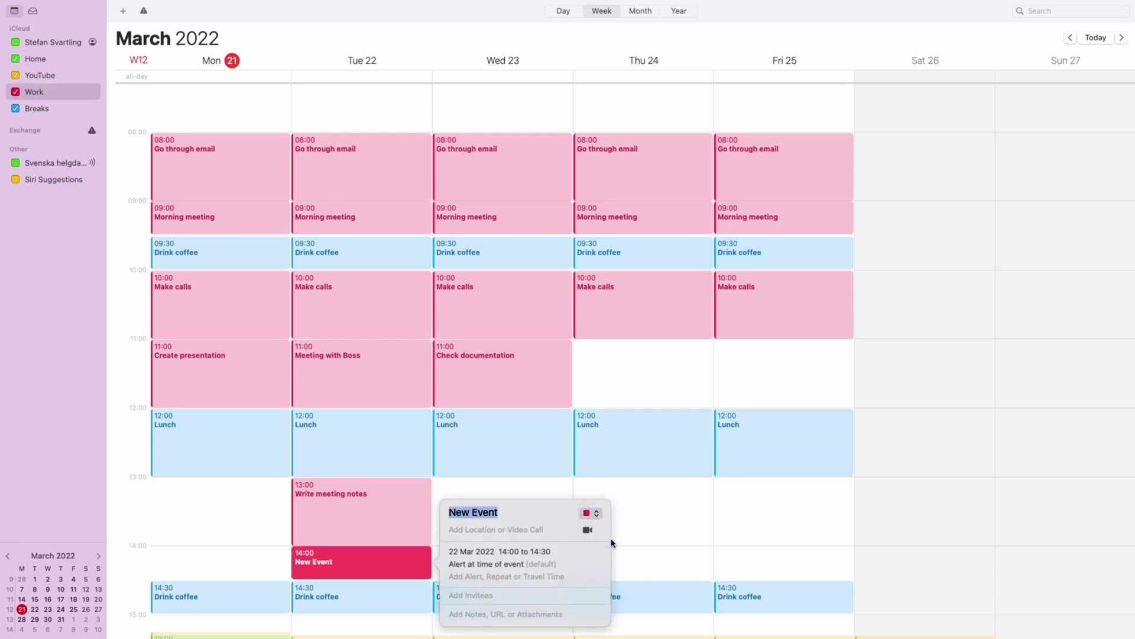
text(Send meeting notes)
Step: Finish the 'Send meeting notes' event and scroll down to the evening hours
click(736, 538)
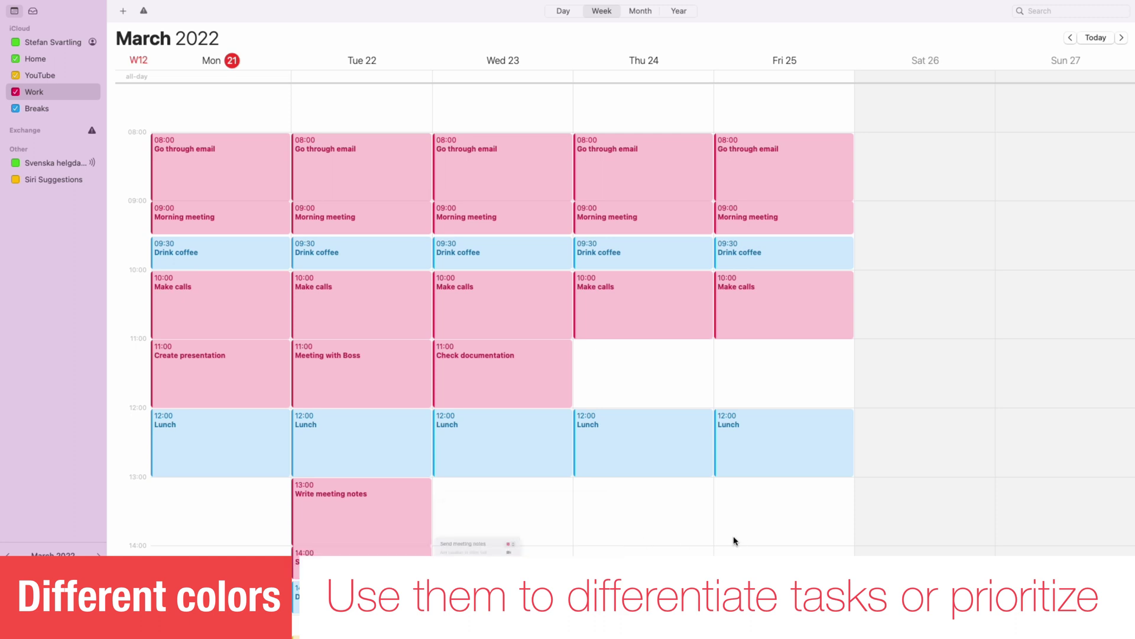
scroll(520, 509, down, 10)
scroll(521, 509, down, 4)
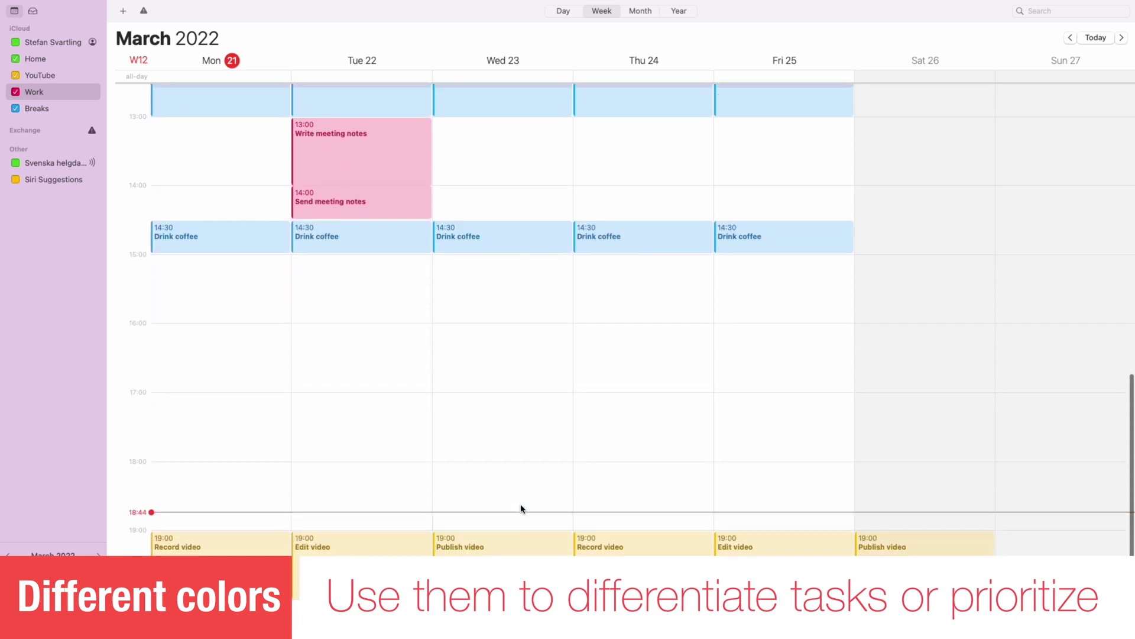
scroll(522, 509, up, 5)
scroll(521, 509, up, 10)
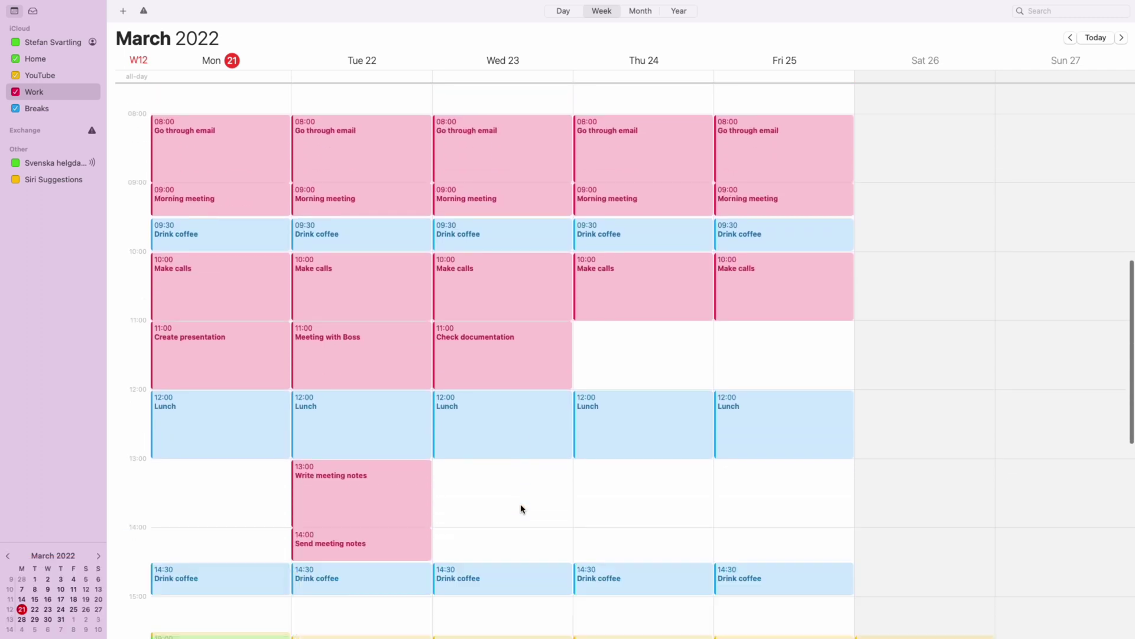
scroll(521, 509, down, 10)
scroll(521, 508, down, 4)
scroll(522, 509, up, 3)
scroll(522, 508, down, 2)
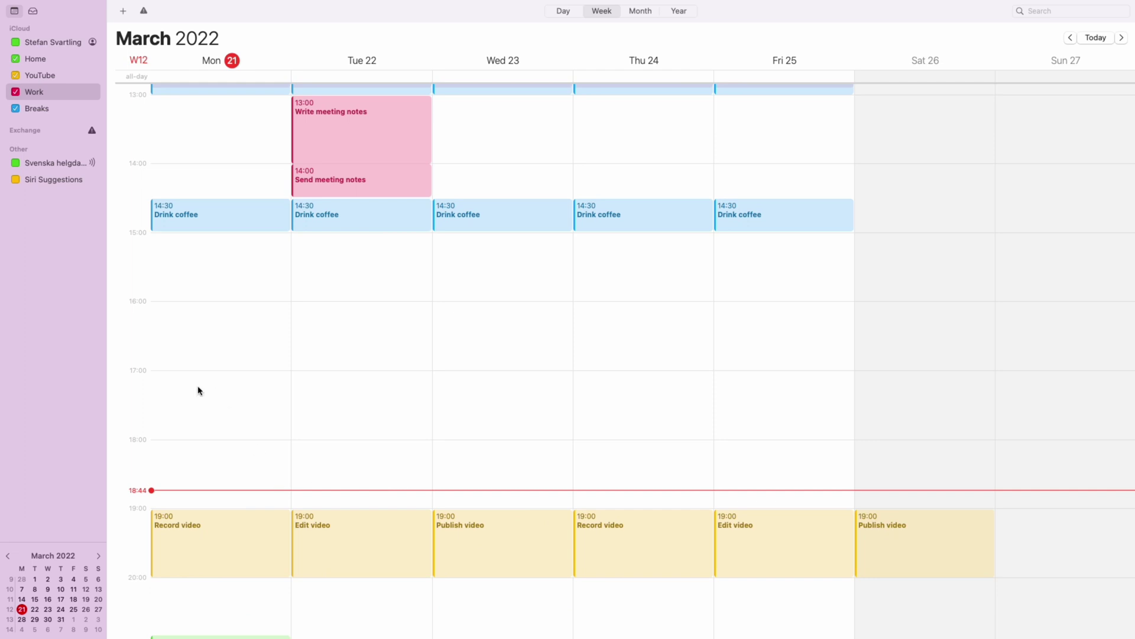
Step: Create a Monday 17:00–18:00 event titled 'Eat dinner with wife'
click(166, 380)
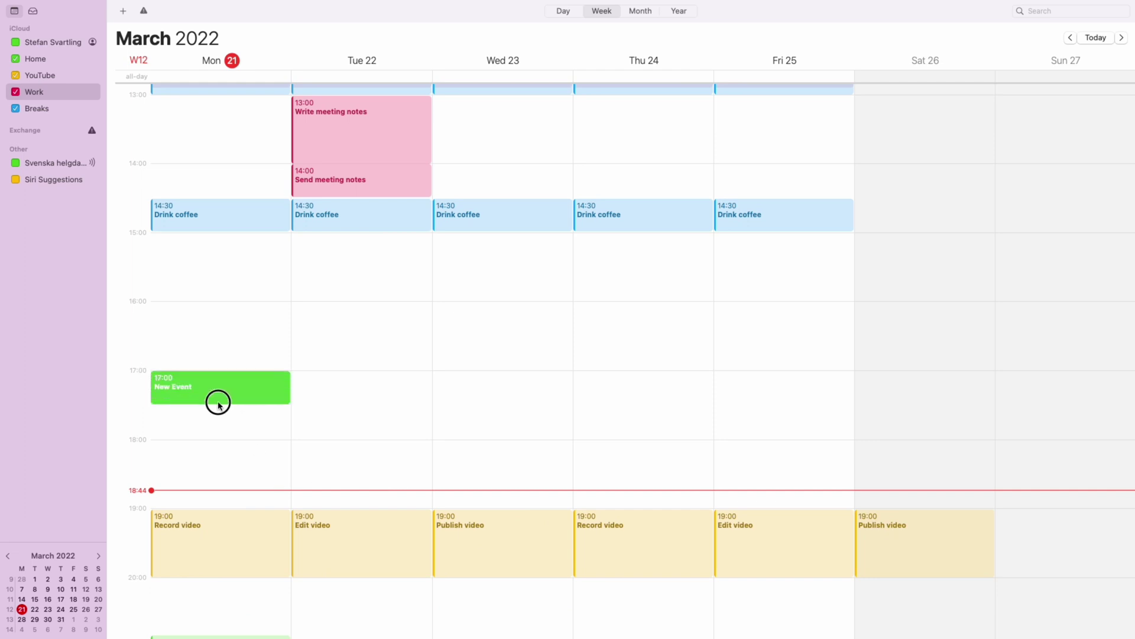
drag(219, 405, 216, 439)
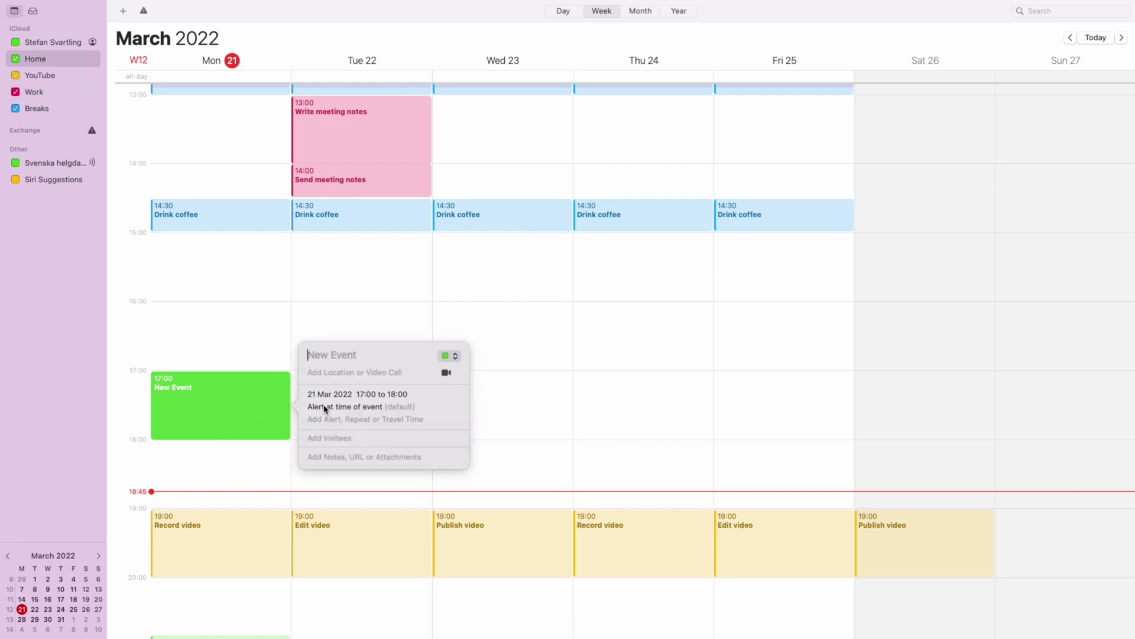
text(Eat dinner with wife)
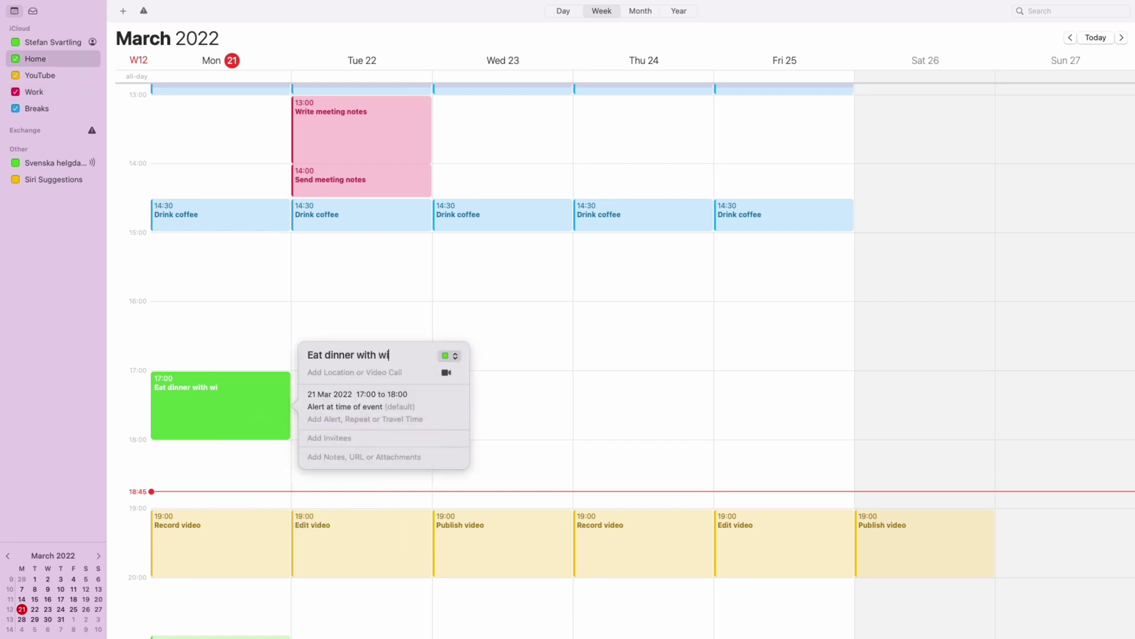
click(192, 473)
scroll(234, 461, down, 3)
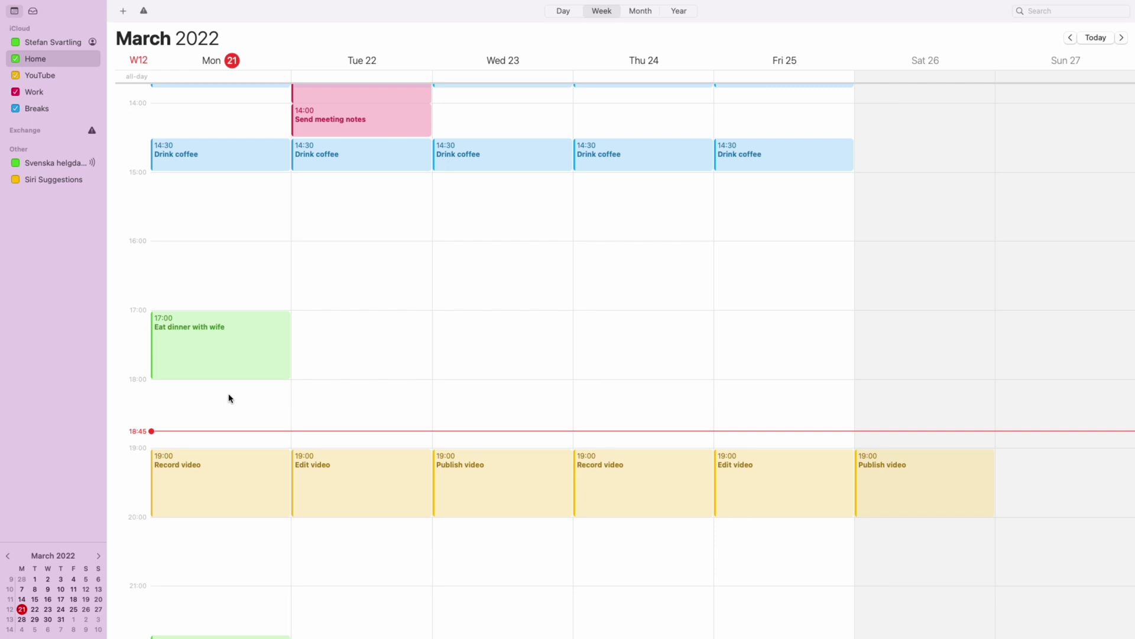
Step: Copy the 23:00 Go to sleep onto Tuesday–Friday, delete the stray copy, and block out Monday 18:00–19:00
scroll(248, 424, down, 5)
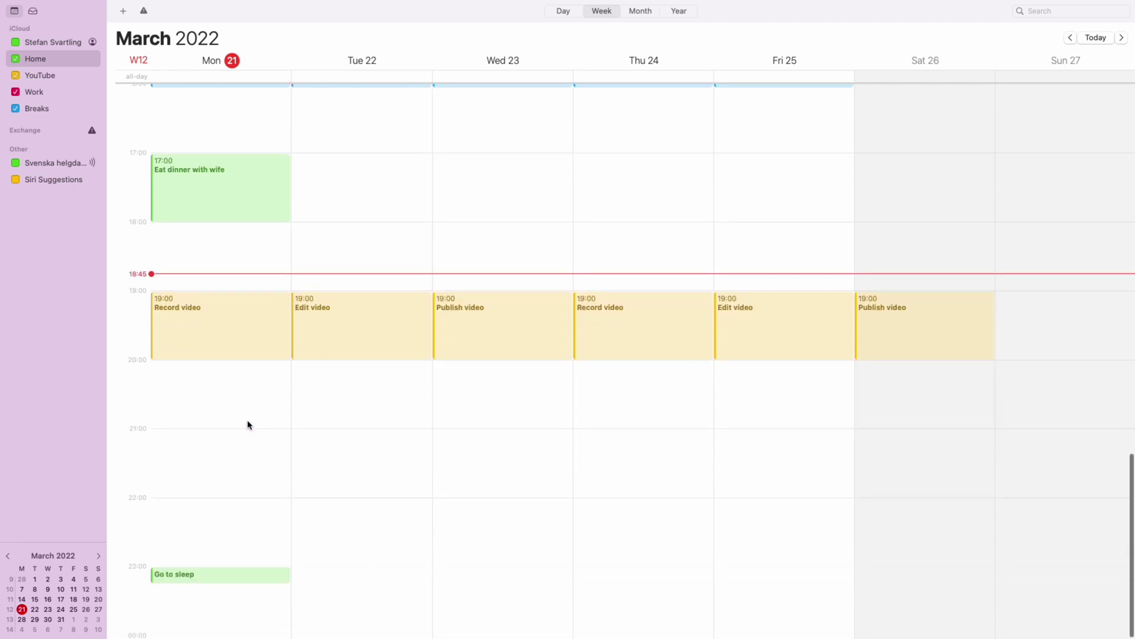
click(259, 576)
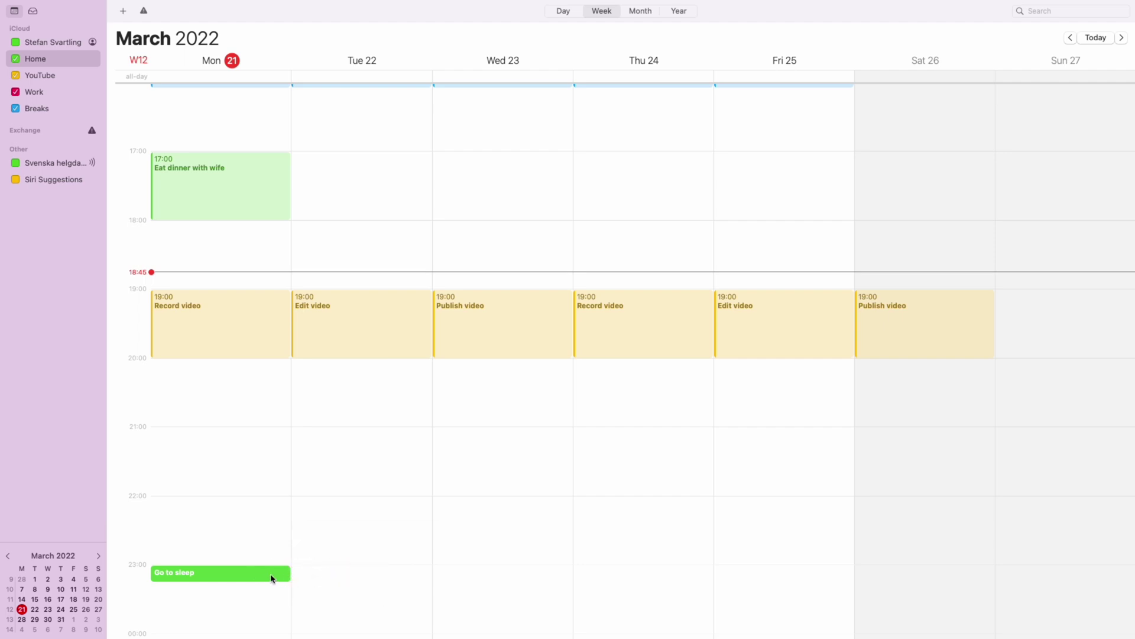
drag(270, 579, 489, 568)
drag(558, 574, 799, 582)
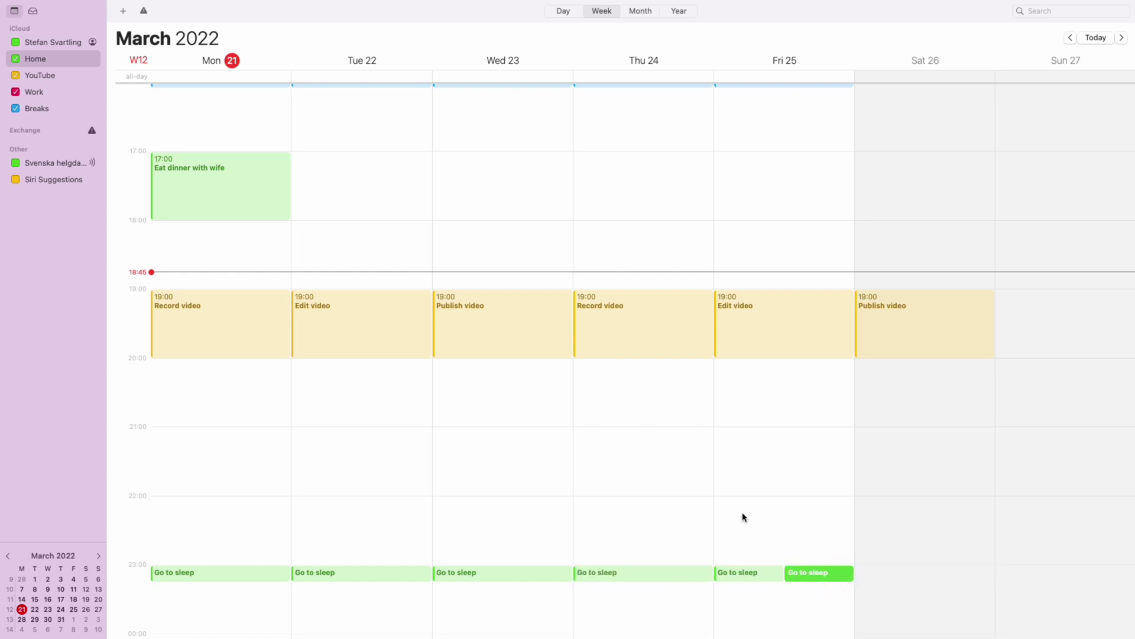
right_click(813, 577)
click(857, 528)
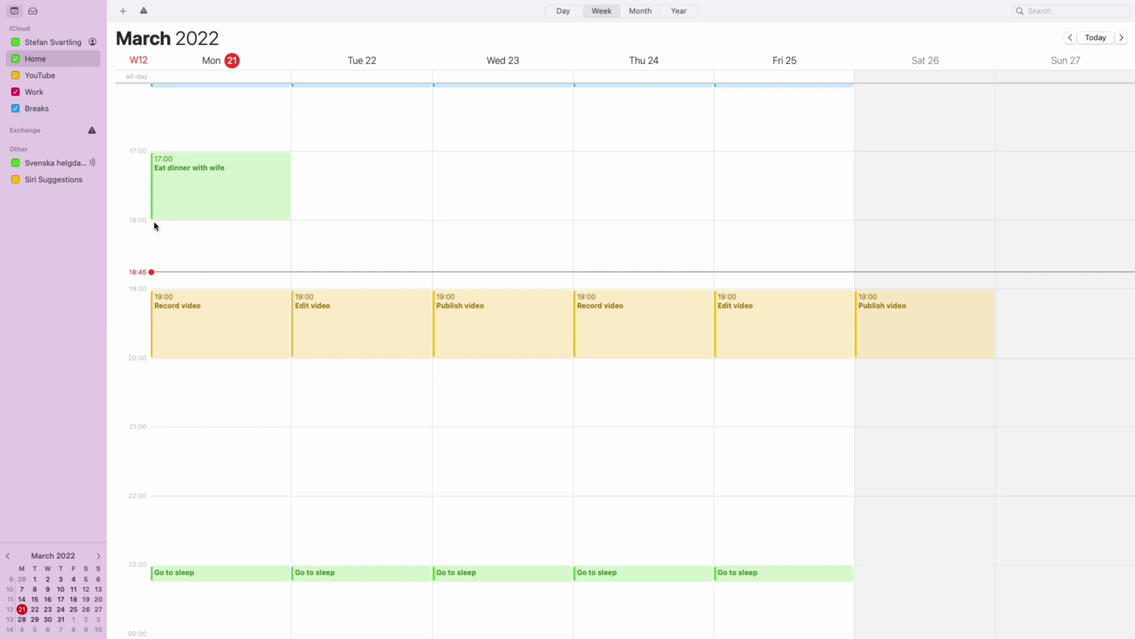
drag(154, 224, 194, 283)
Step: Title Monday's 18:00 event 'Go through and watch youtube videos'; delete Sunday's Publish video and Thursday's Record video
text(G)
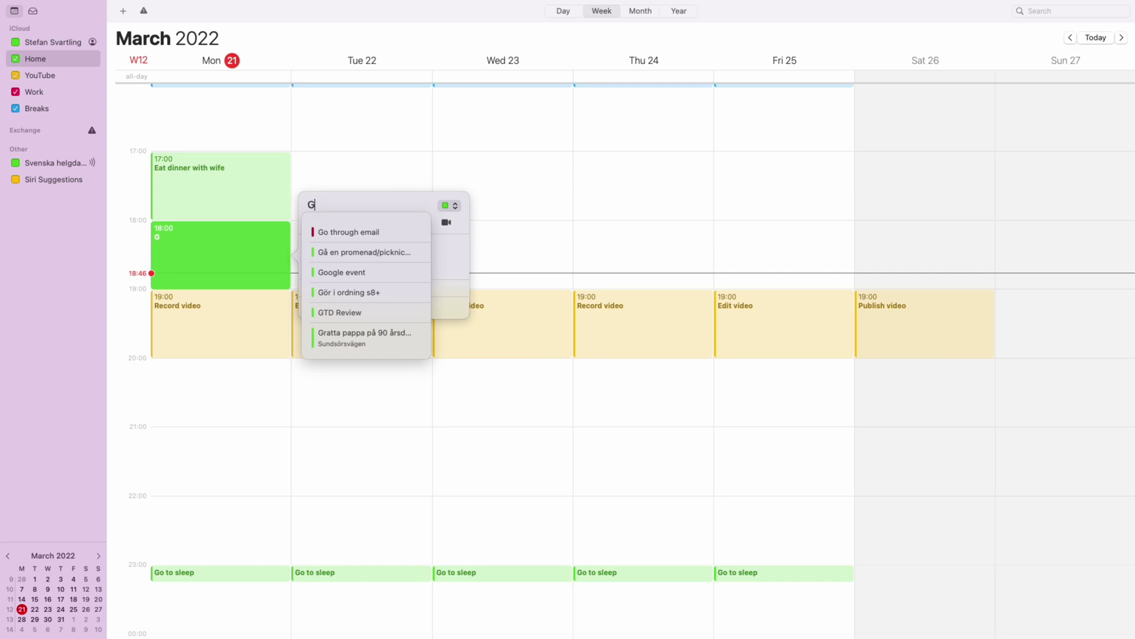
text(o through a)
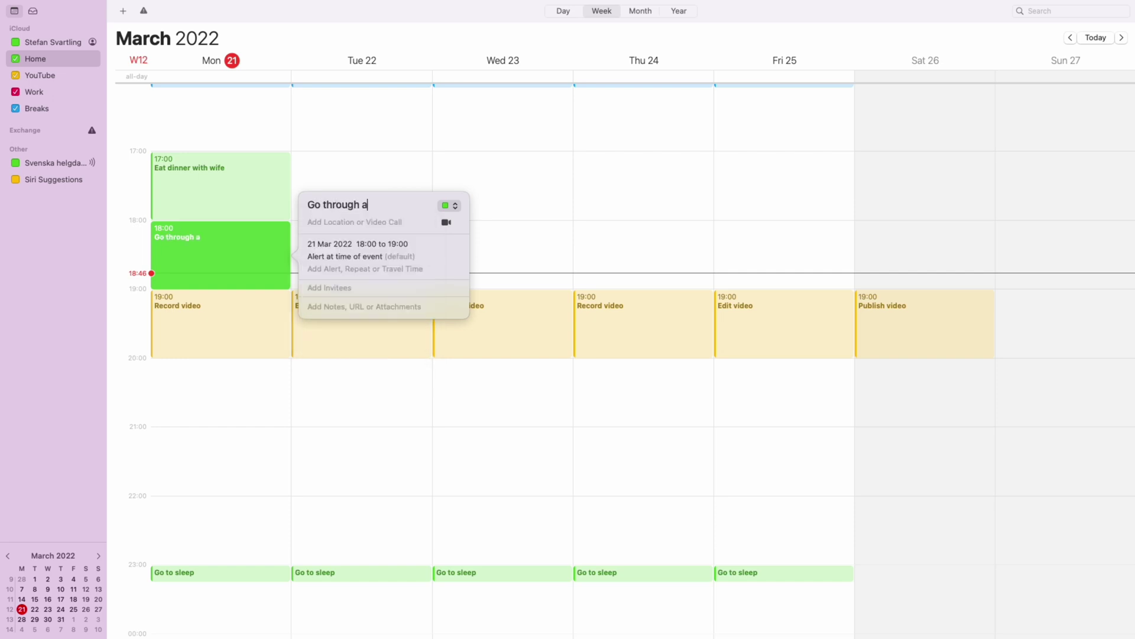
text(nb watch youtube )
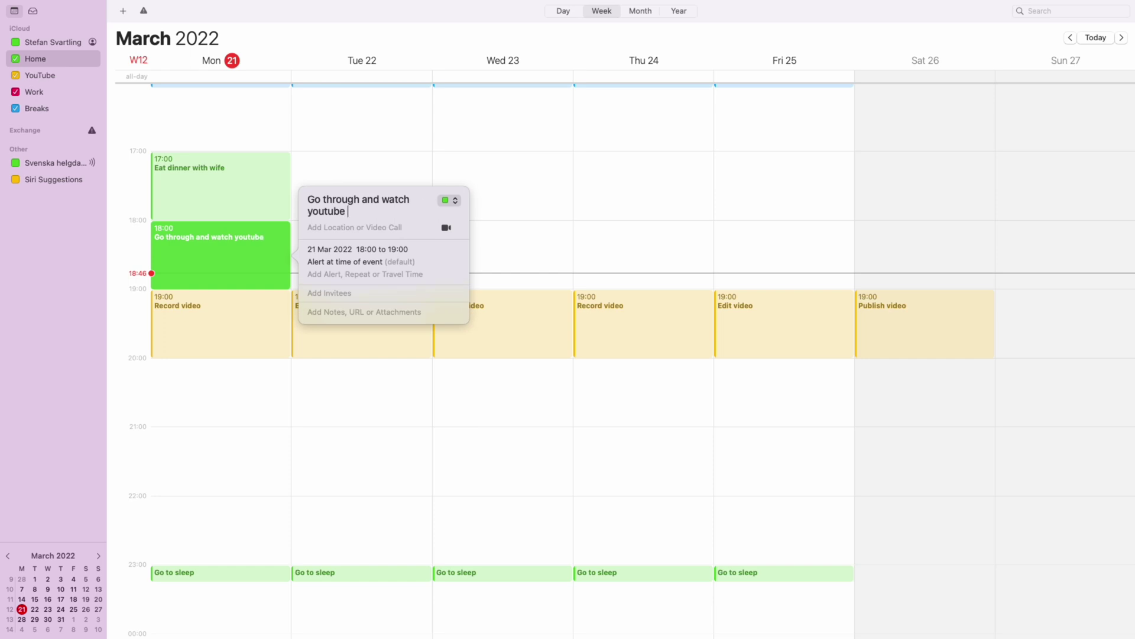
text(videos)
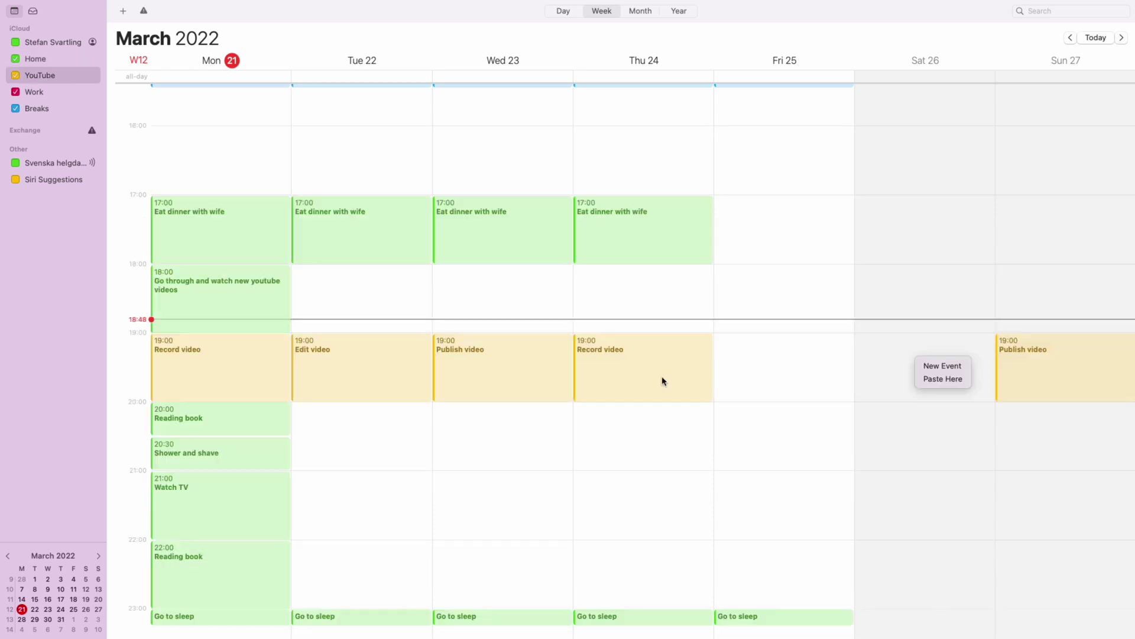
click(665, 380)
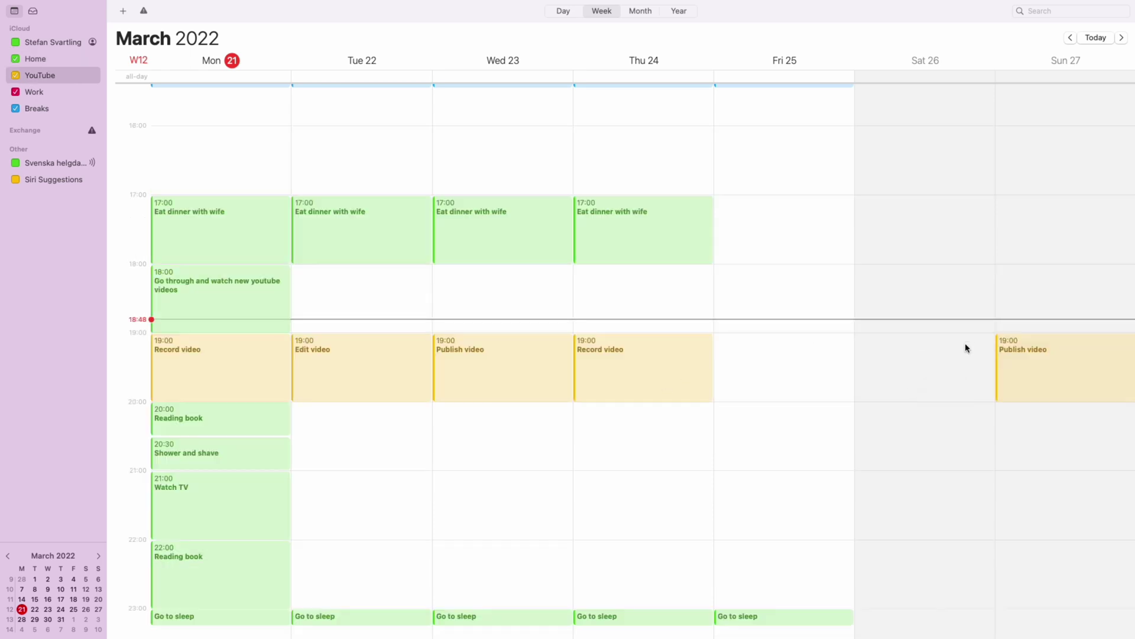
click(1053, 349)
right_click(1052, 349)
click(1001, 386)
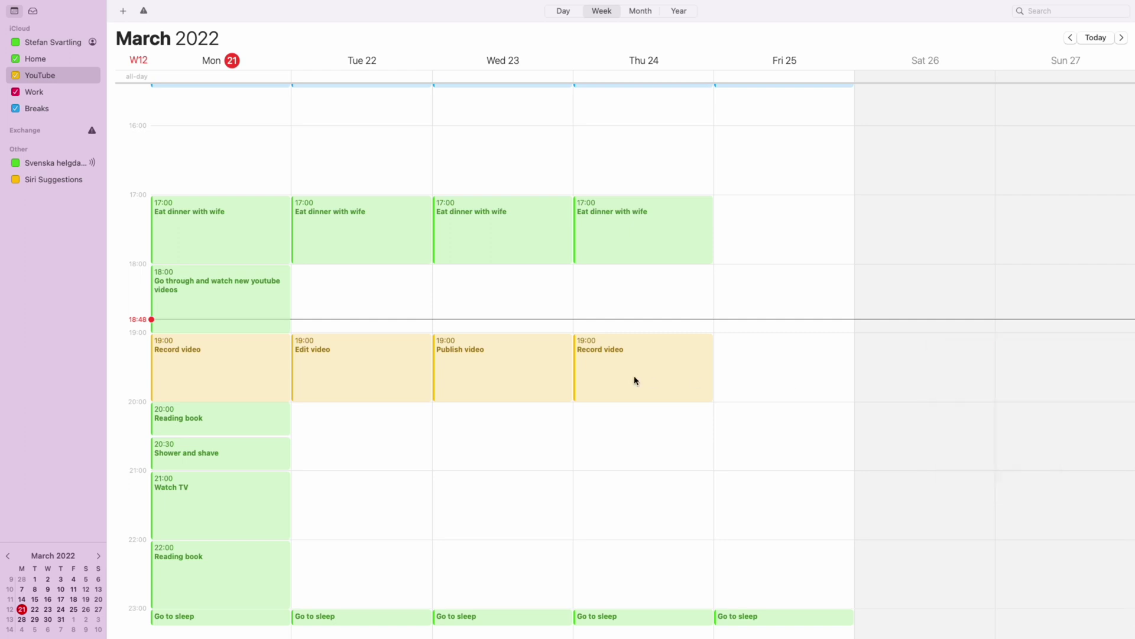
click(635, 380)
right_click(635, 379)
click(665, 414)
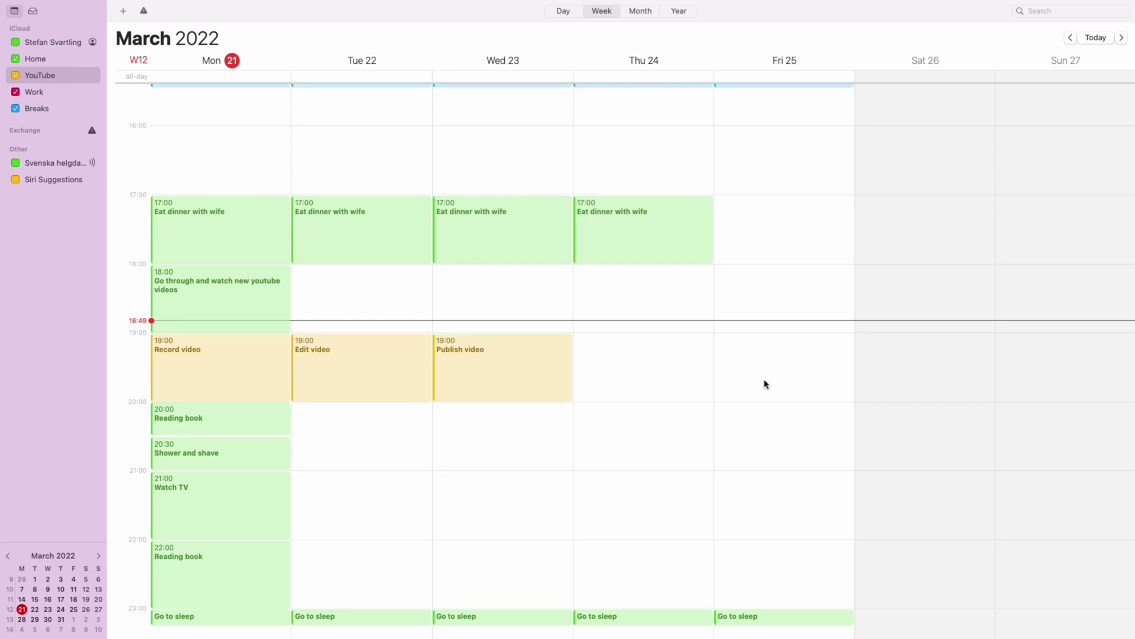
Step: Add 'Dinner at resturant with wife' on Friday from 19:00 to 21:00
drag(735, 337, 748, 409)
text(Dinner at resturant with wife)
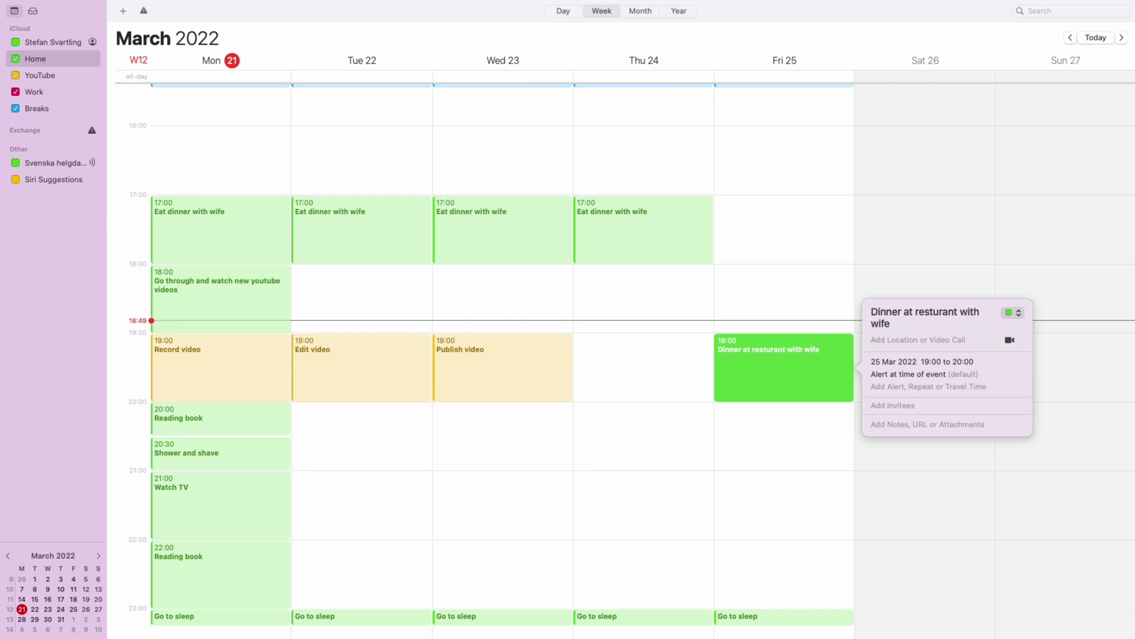
click(699, 473)
drag(763, 401, 762, 468)
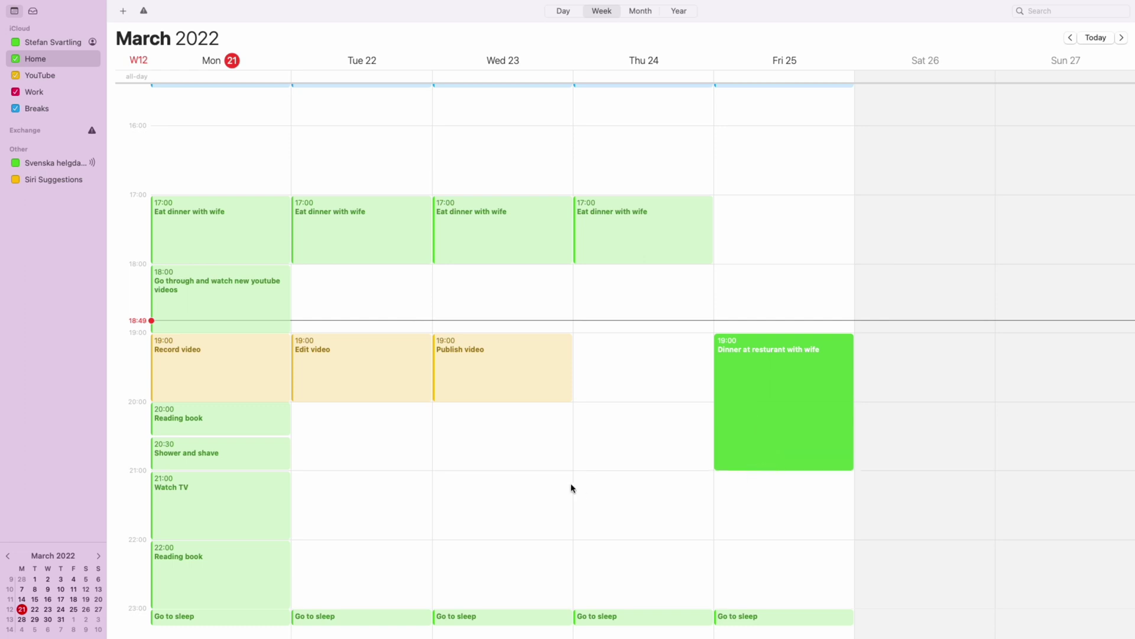
Step: Copy Monday's 20:00 Reading book event to Tuesday at 20:00
scroll(571, 487, down, 2)
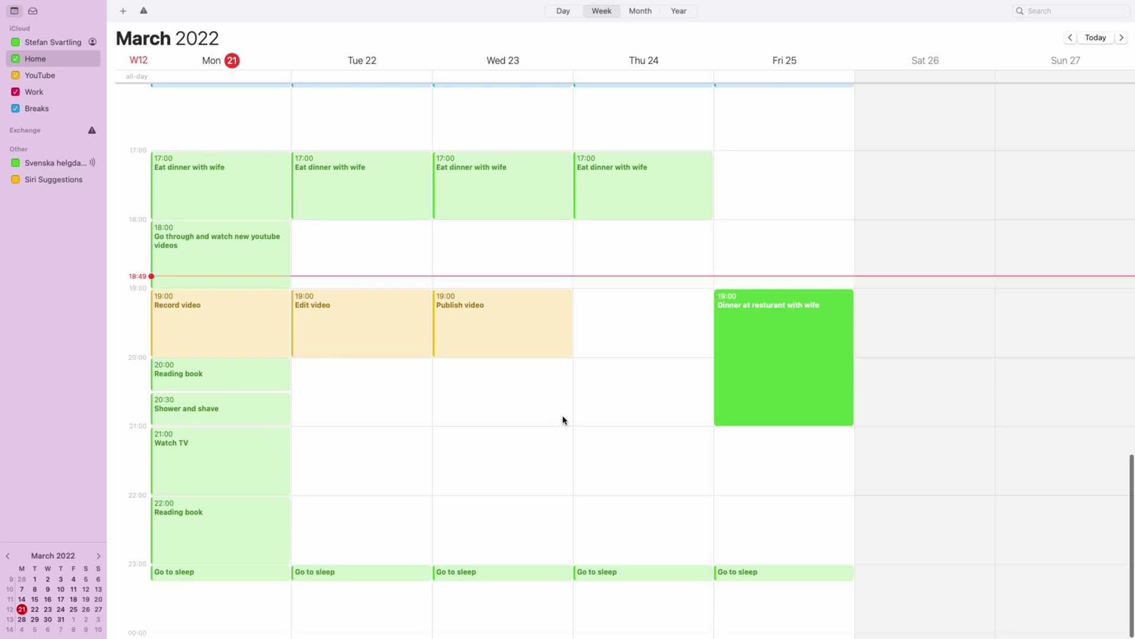
click(278, 386)
alt+drag(279, 386, 585, 377)
Step: Copy Monday's Shower and shave to Tuesday at 20:30 and paste it onto Friday evening
click(217, 411)
alt+drag(217, 412, 612, 398)
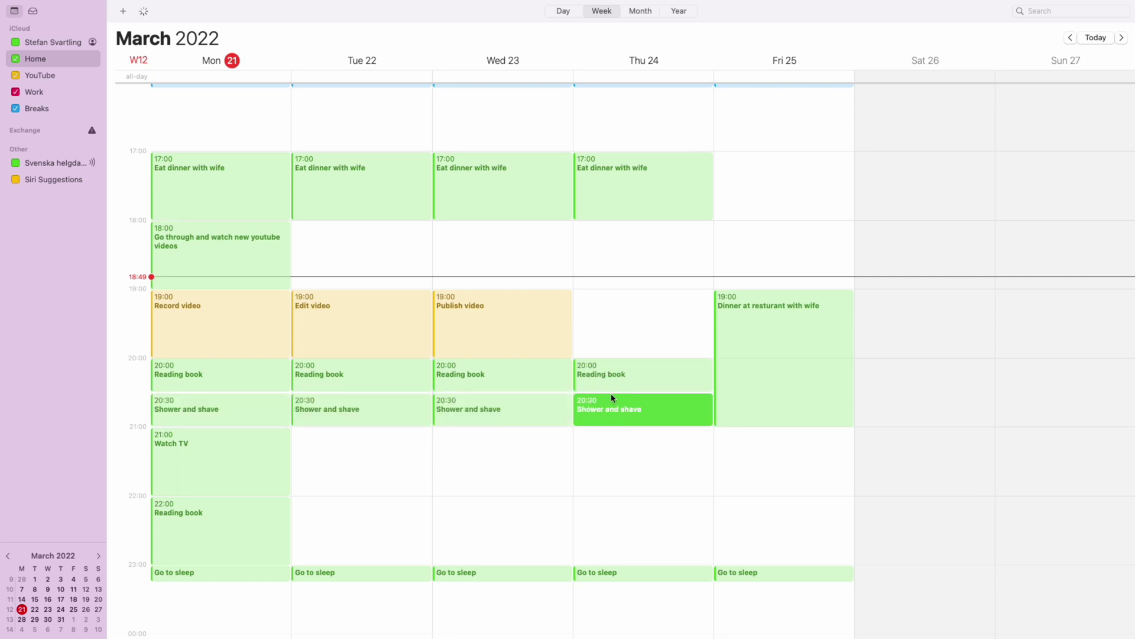
click(733, 270)
right_click(732, 270)
click(754, 285)
Step: Move Friday's pasted Shower and shave up to 18:00
click(818, 279)
drag(818, 279, 809, 263)
scroll(759, 228, up, 1)
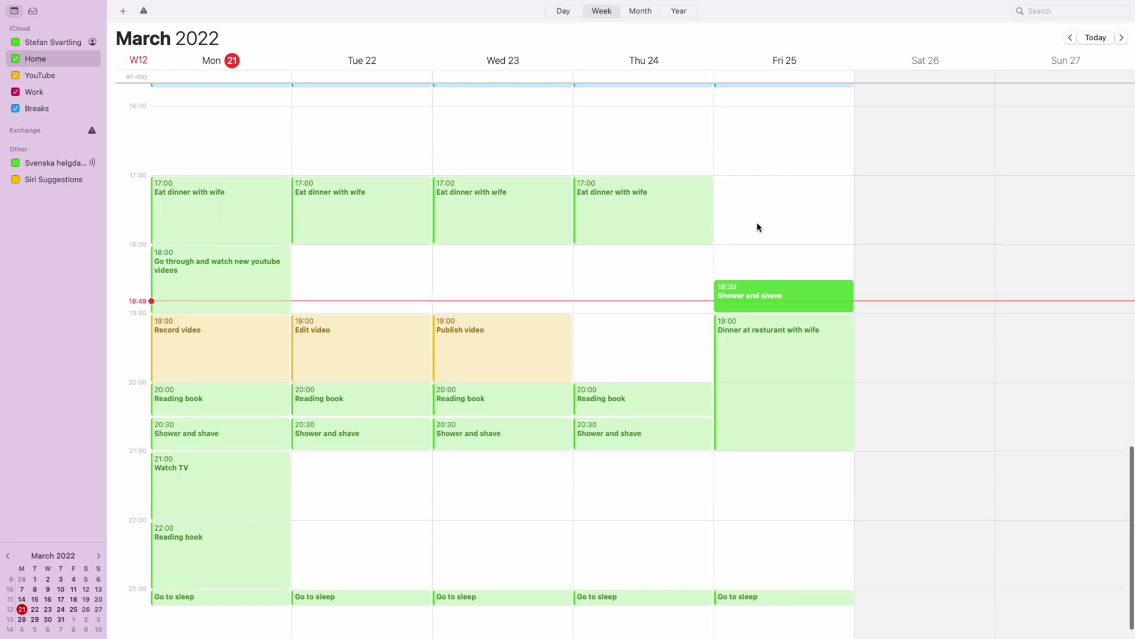
scroll(759, 227, down, 1)
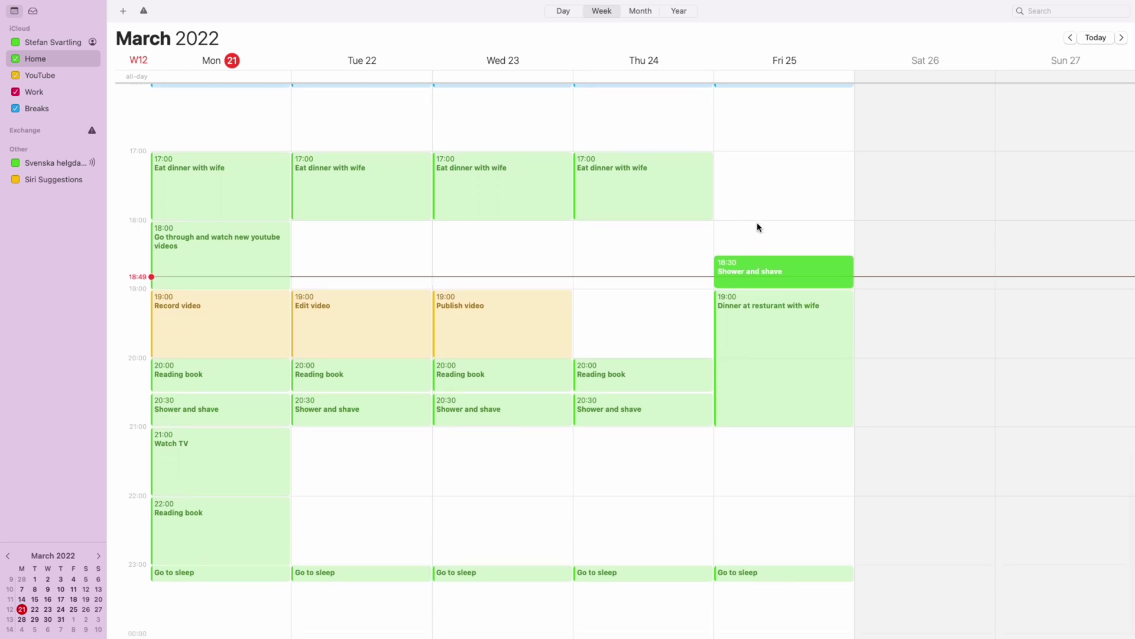
drag(755, 272, 754, 238)
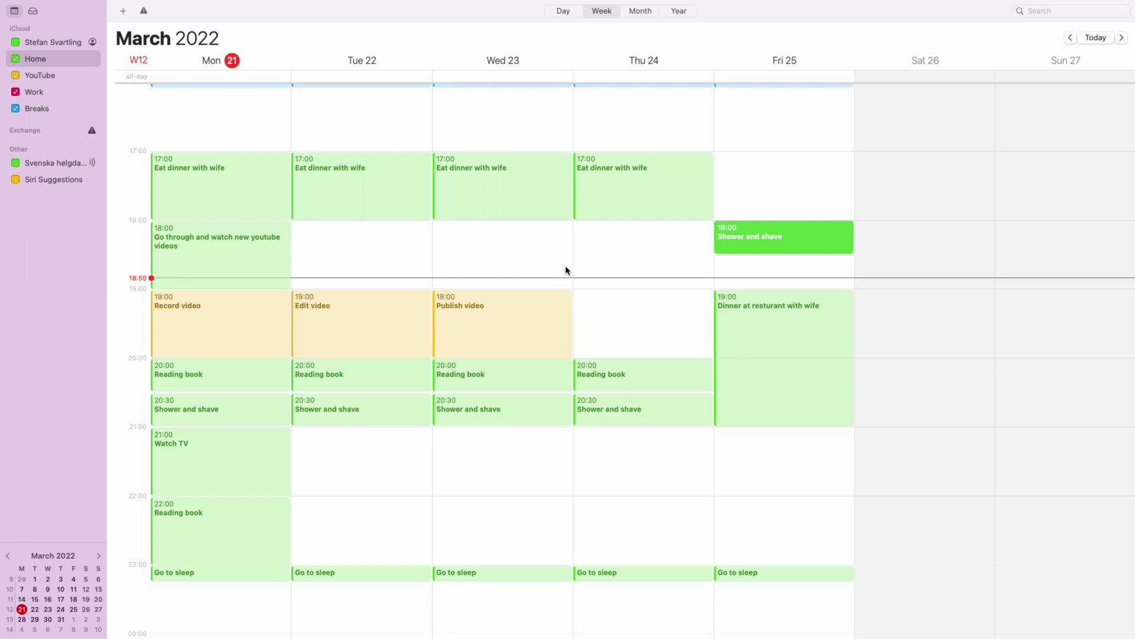
Step: Copy Monday's 18:00 youtube-watching, 21:00 Watch TV and 22:00 Reading book events to later weekdays
click(248, 268)
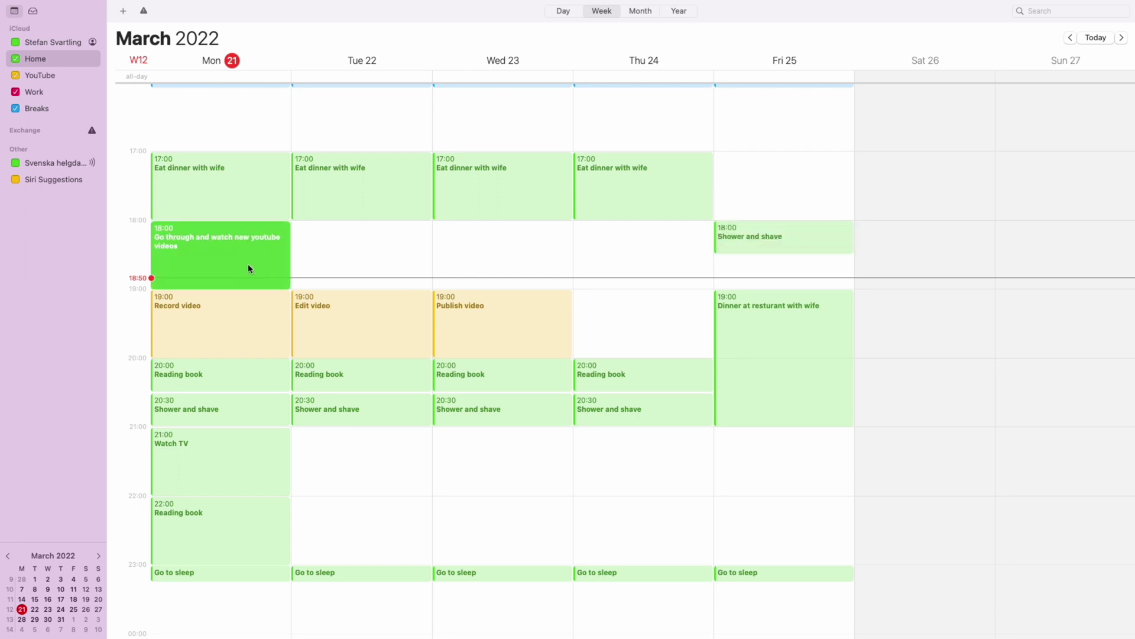
drag(248, 267, 596, 245)
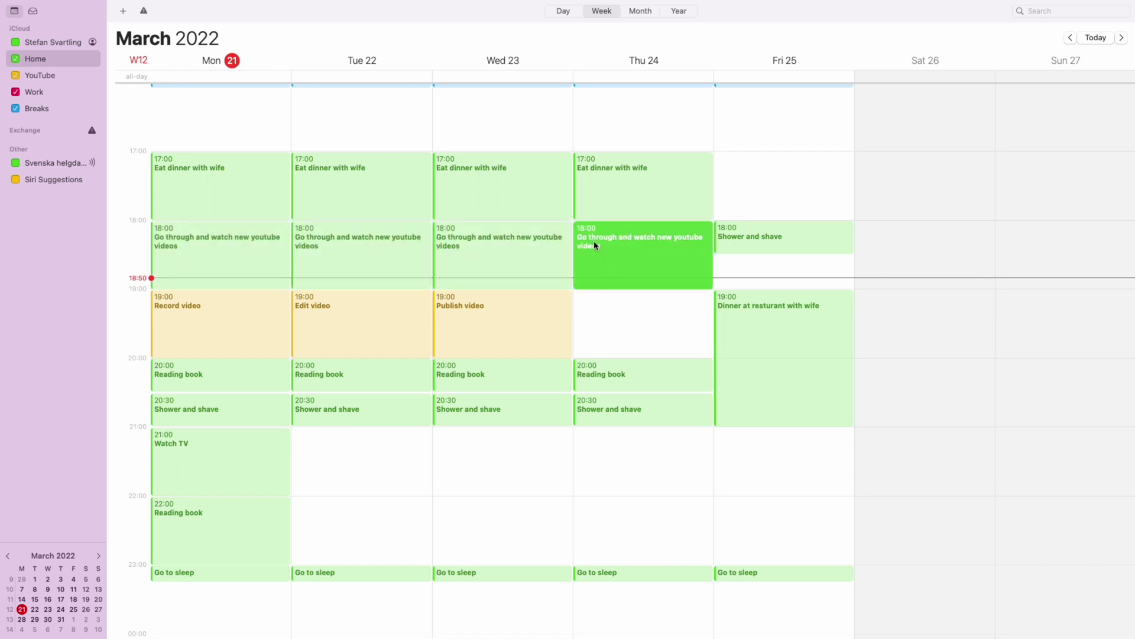
drag(239, 469, 604, 449)
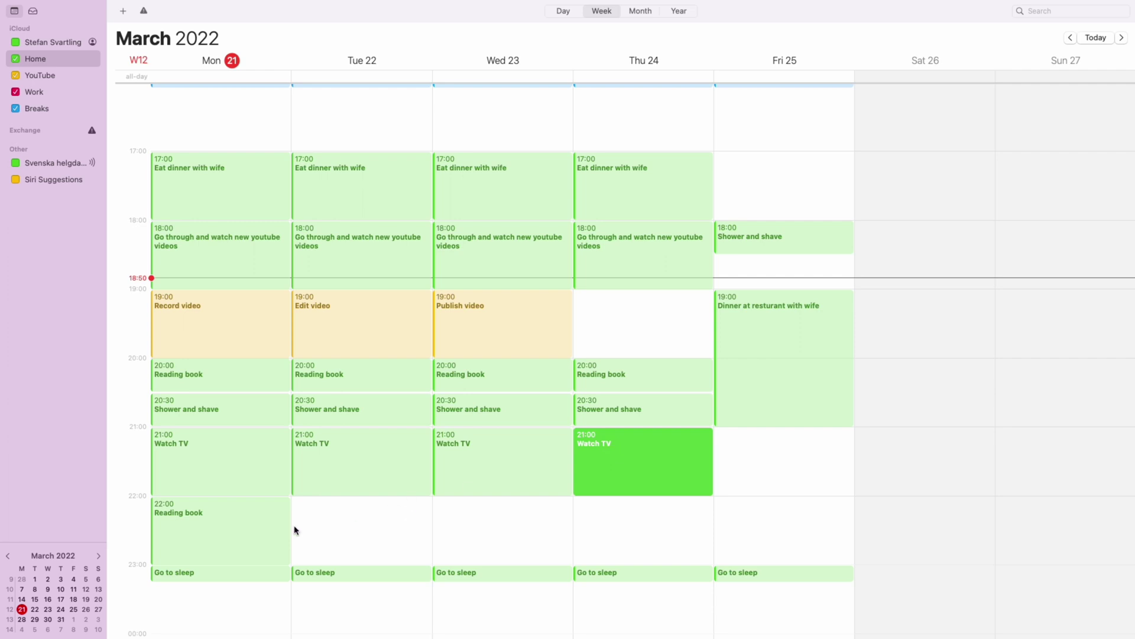
click(232, 542)
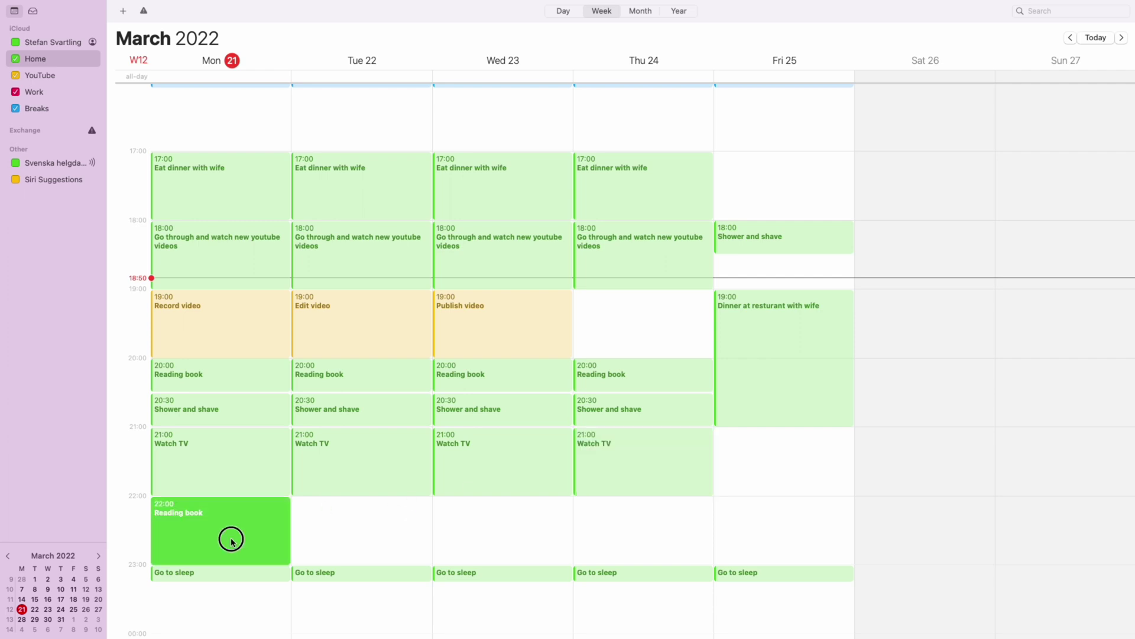
drag(231, 537, 580, 521)
Step: Create a new Monday event beside Lunch in the Breaks calendar
scroll(581, 520, up, 2)
scroll(581, 520, down, 2)
scroll(580, 520, up, 8)
scroll(581, 525, up, 6)
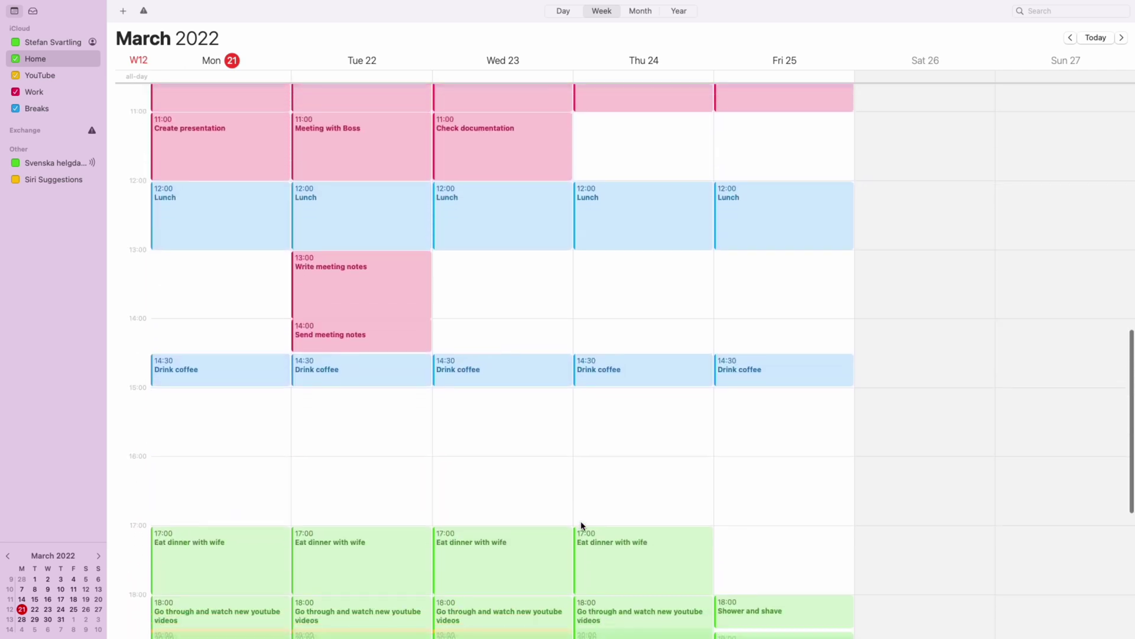
scroll(581, 525, down, 3)
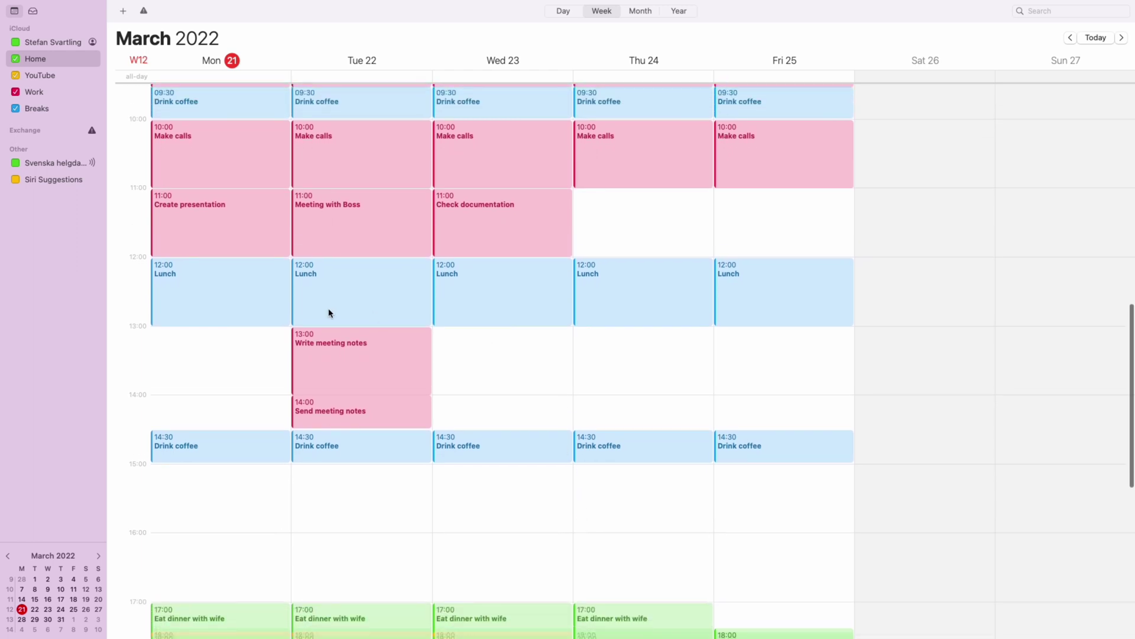
right_click(217, 287)
click(185, 353)
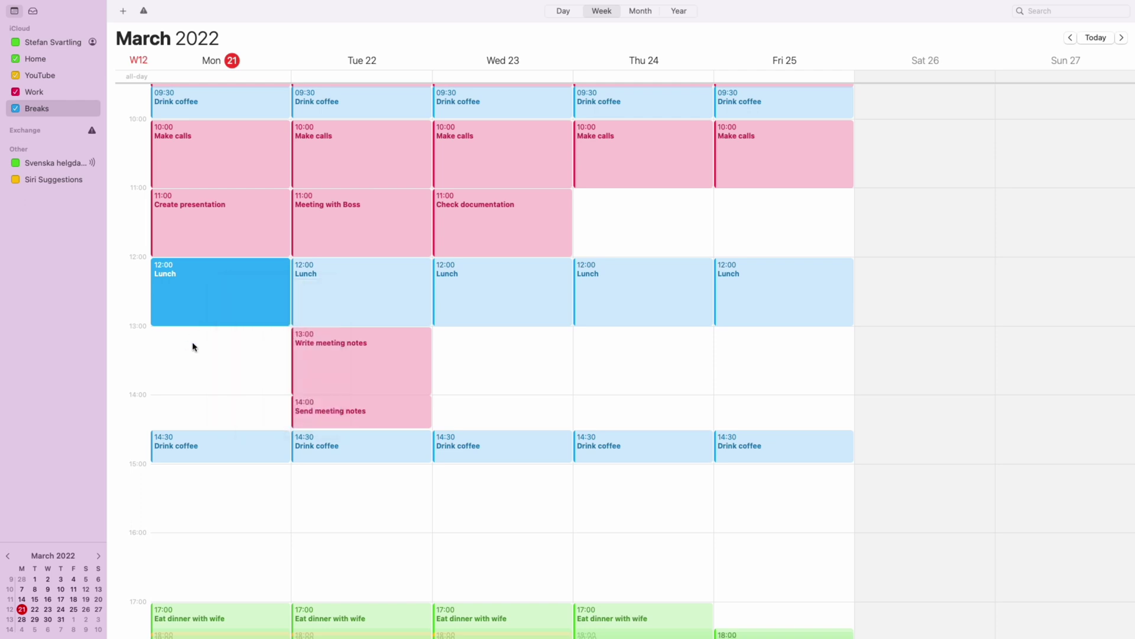
click(203, 337)
double_click(203, 336)
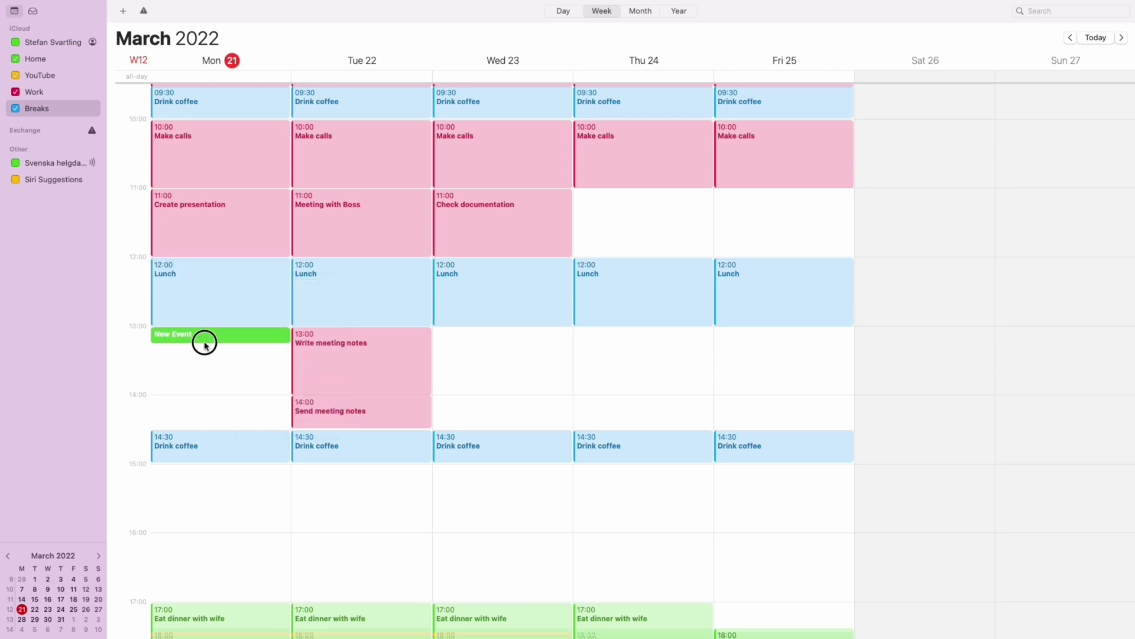
click(455, 288)
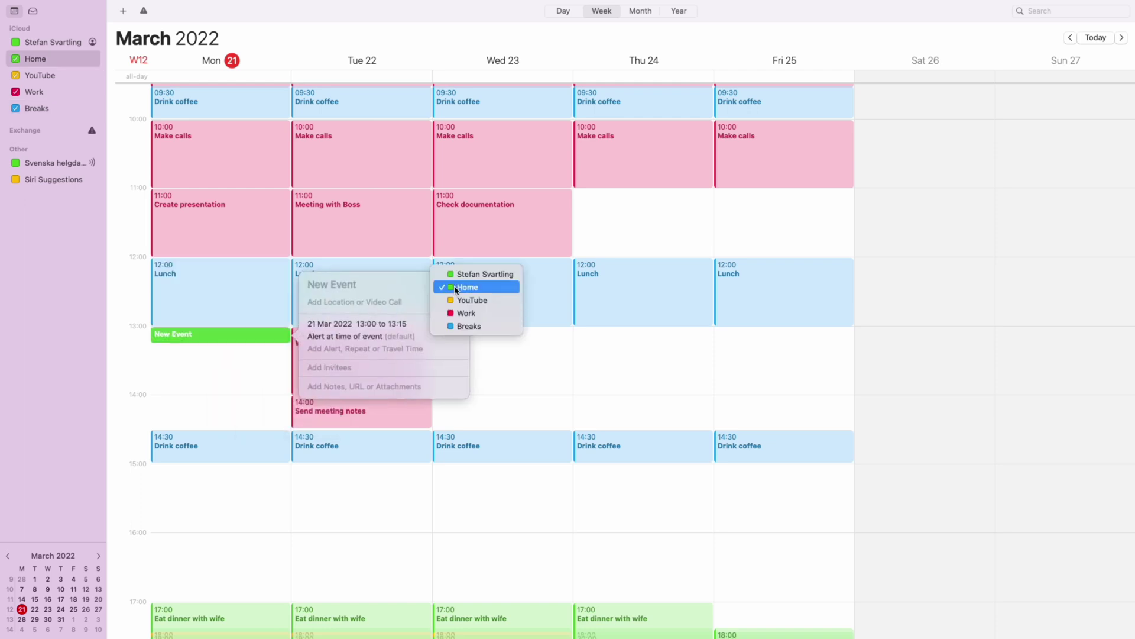
click(467, 327)
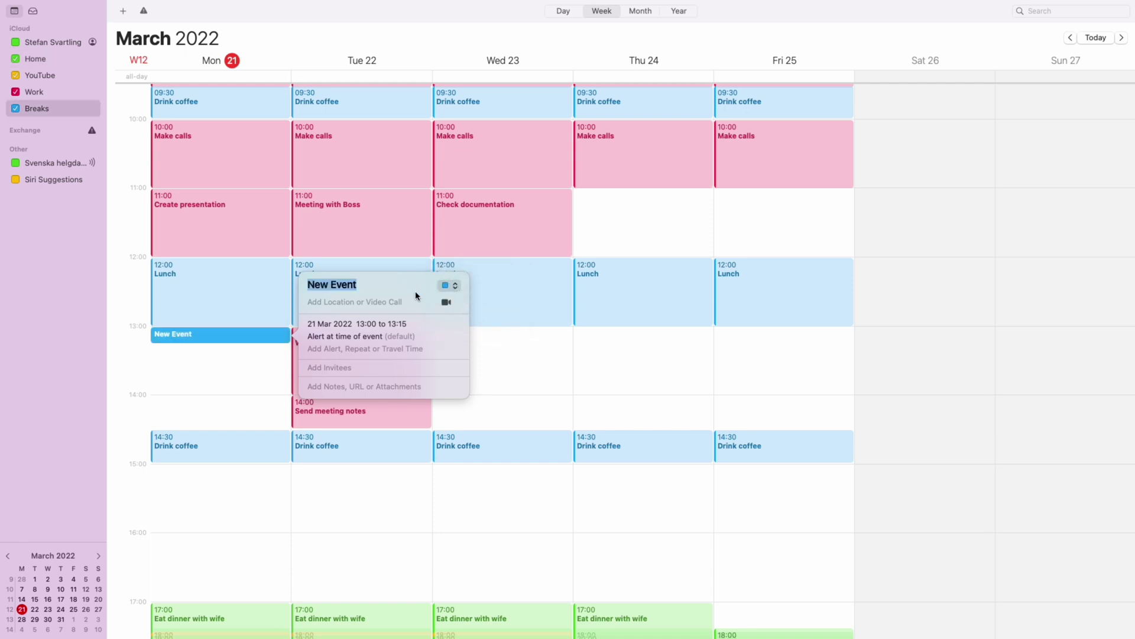
Step: Title it 'Charge apple watch', lengthen it, and copy it to Friday at 12:00
text(Charg)
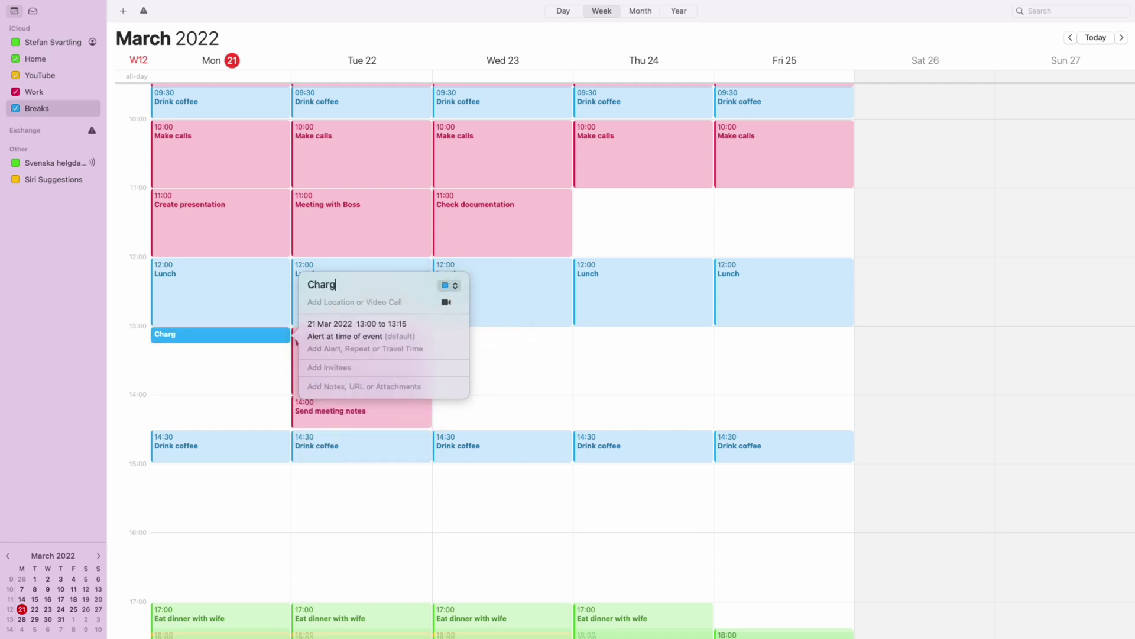
text(e apple watch)
click(239, 360)
drag(233, 342, 609, 290)
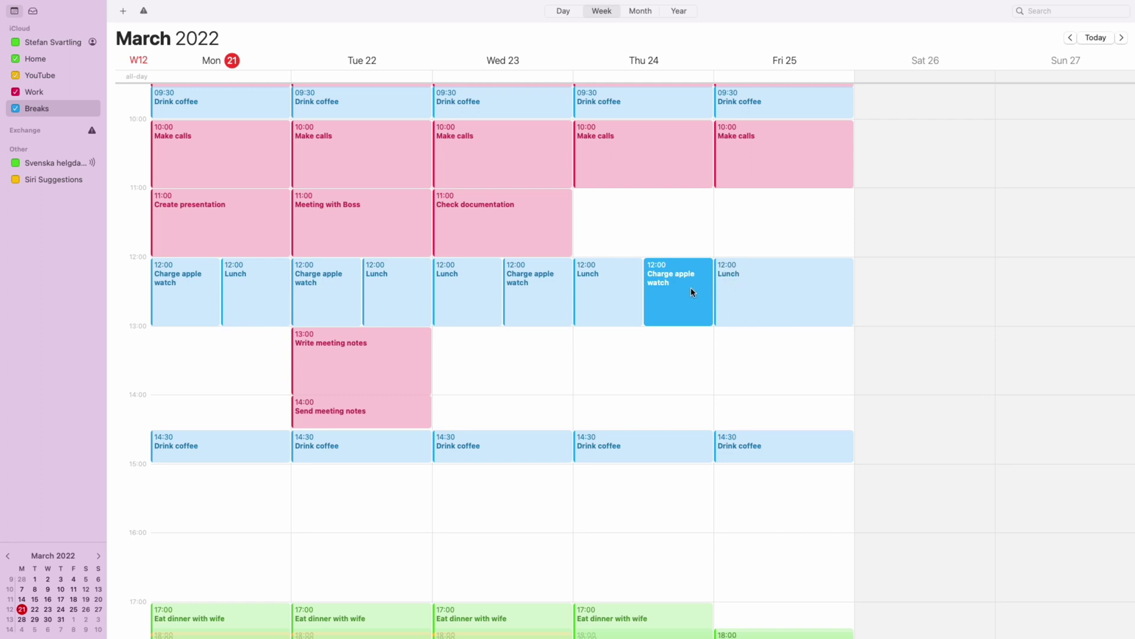
drag(694, 286, 763, 287)
Step: Create a Thursday 11:00–12:00 event in the Work calendar
scroll(479, 351, up, 3)
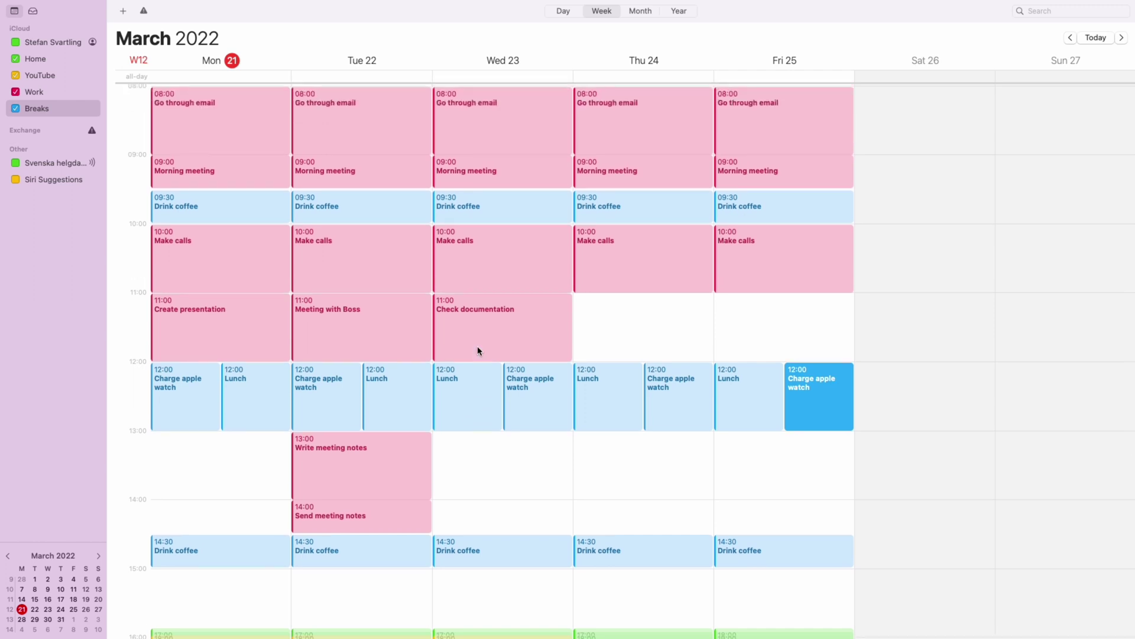
scroll(478, 351, down, 5)
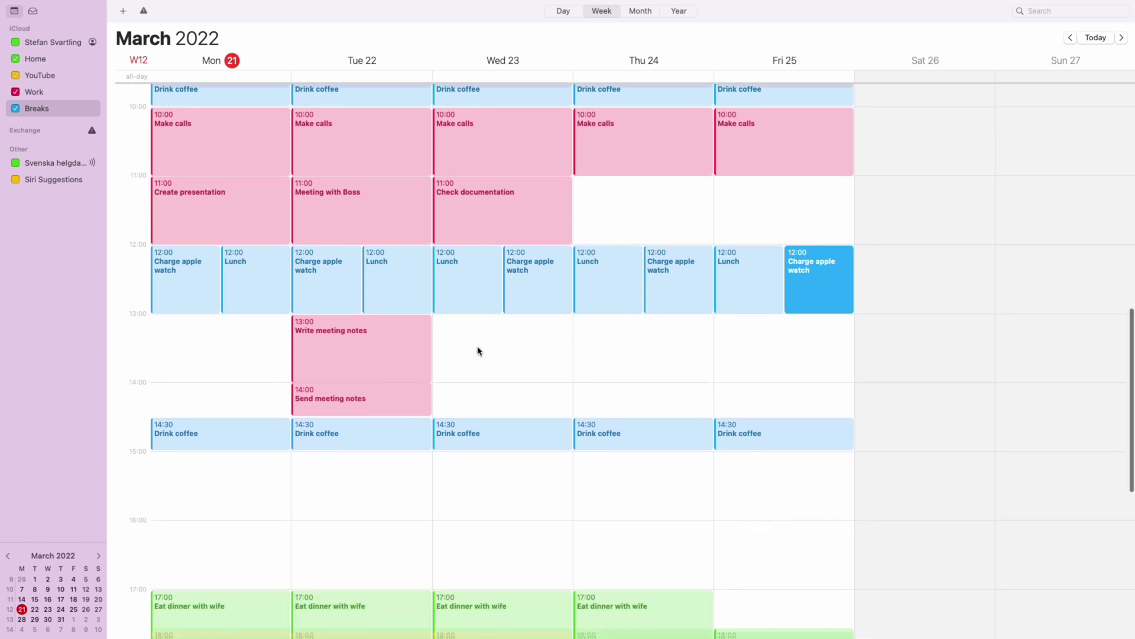
scroll(478, 350, up, 7)
scroll(478, 350, down, 7)
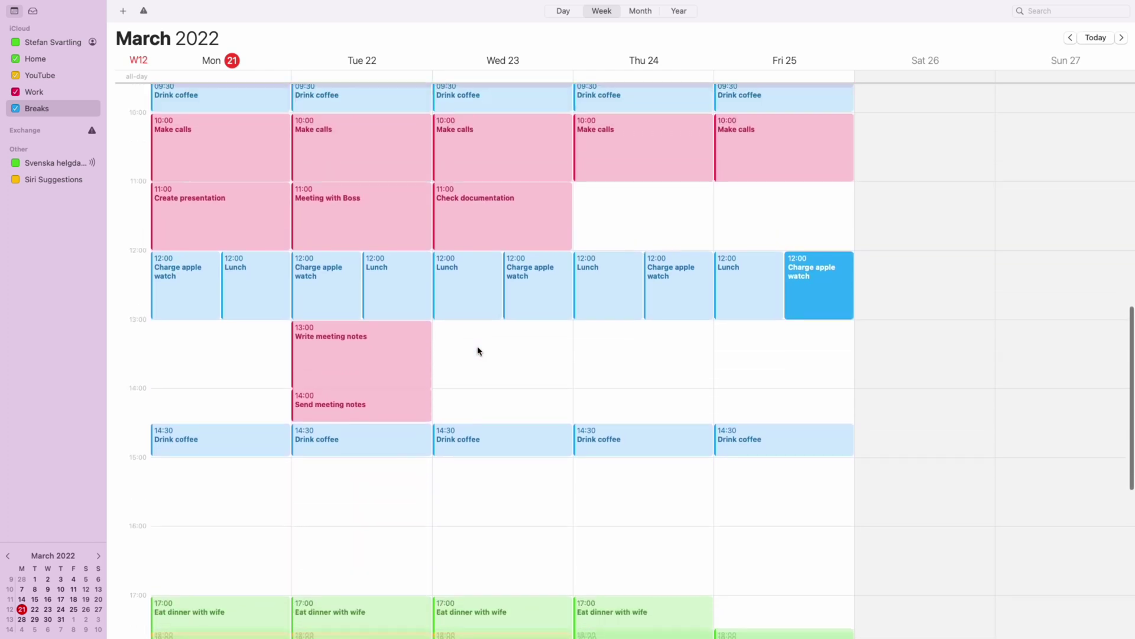
scroll(477, 351, up, 5)
scroll(478, 351, down, 2)
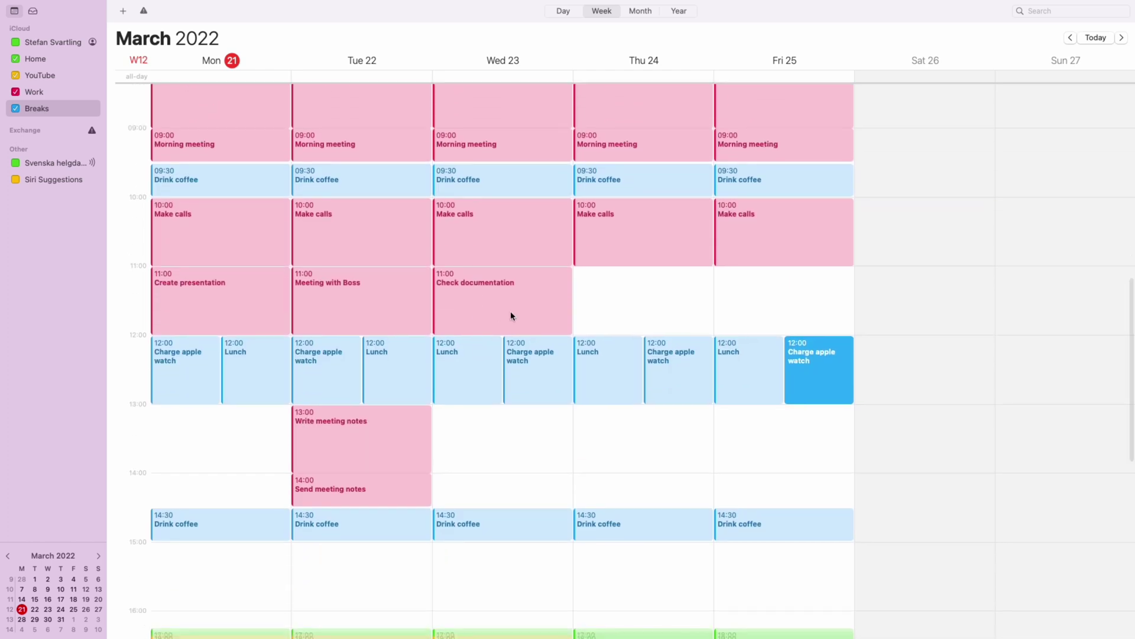
scroll(615, 281, up, 1)
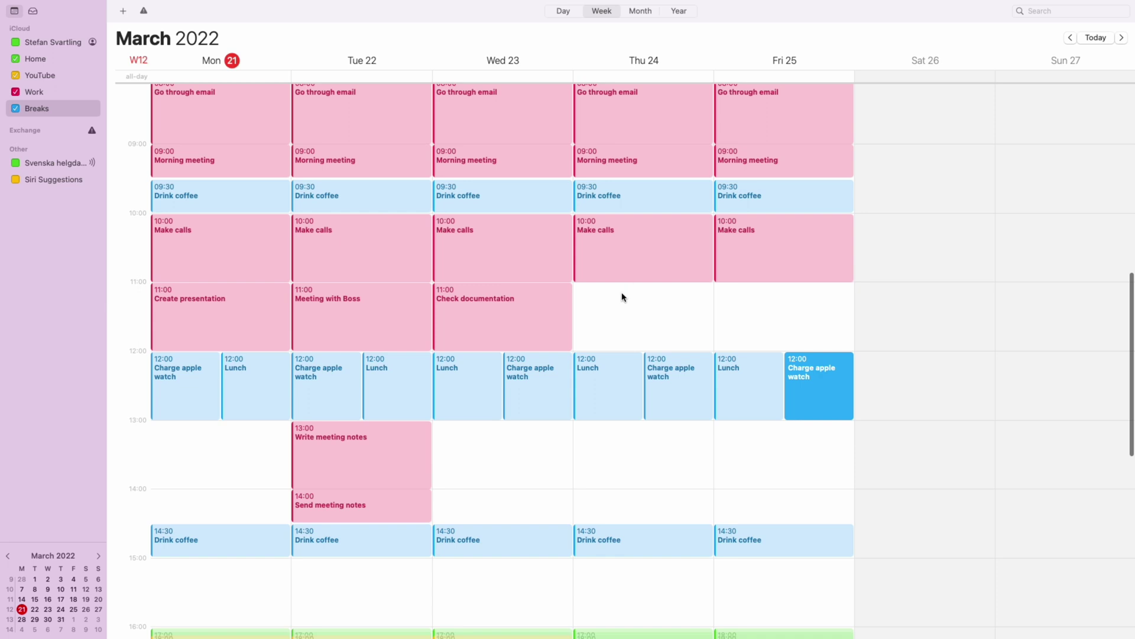
drag(619, 288, 621, 352)
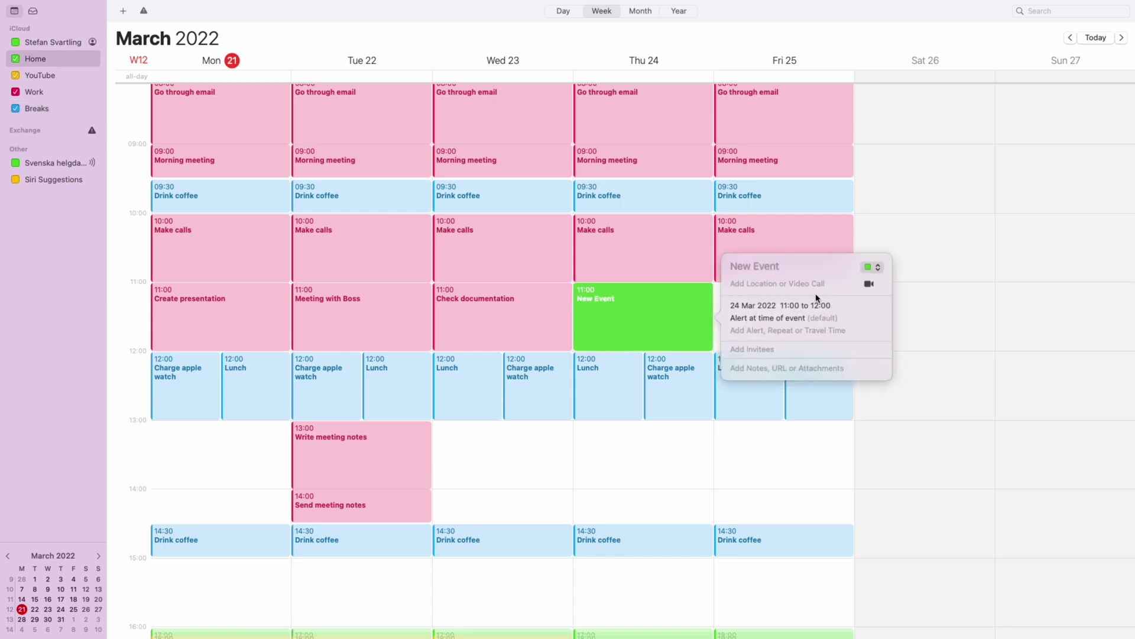
click(875, 267)
click(884, 297)
Step: Title the Thursday Work event 'Meet with sale company', correcting the typos
text(Meet )
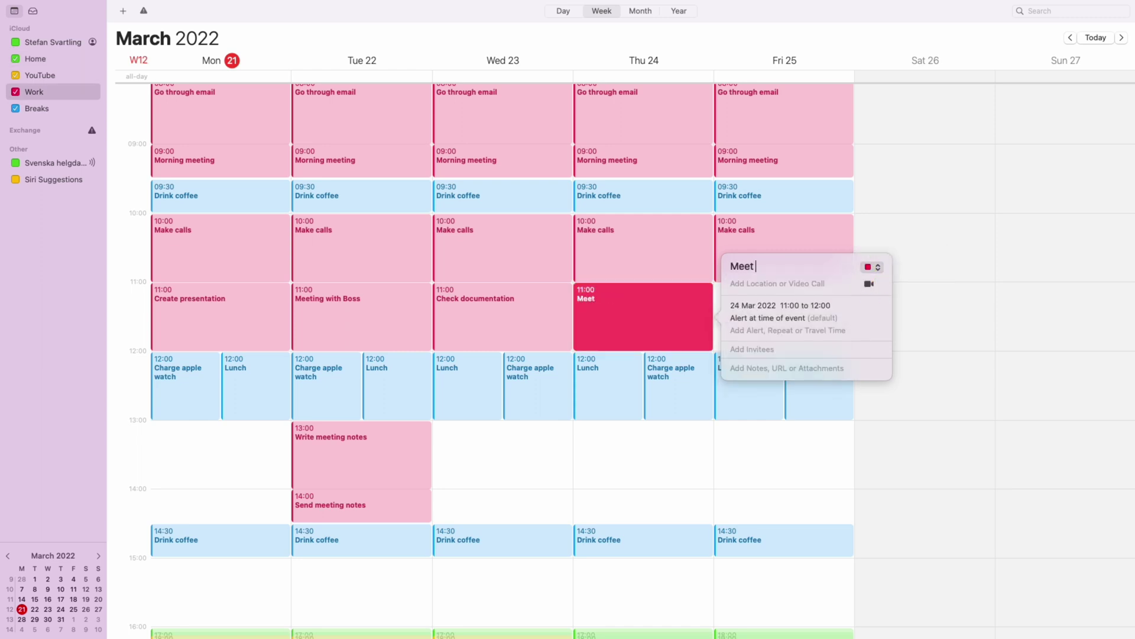
text(with )
text(compan)
key(BackSpace)
key(BackSpace)
key(BackSpace)
key(BackSpace)
text(sial compan)
key(BackSpace)
key(BackSpace)
key(BackSpace)
key(BackSpace)
key(BackSpace)
key(BackSpace)
key(BackSpace)
key(BackSpace)
key(BackSpace)
key(BackSpace)
text(ale compan)
click(652, 312)
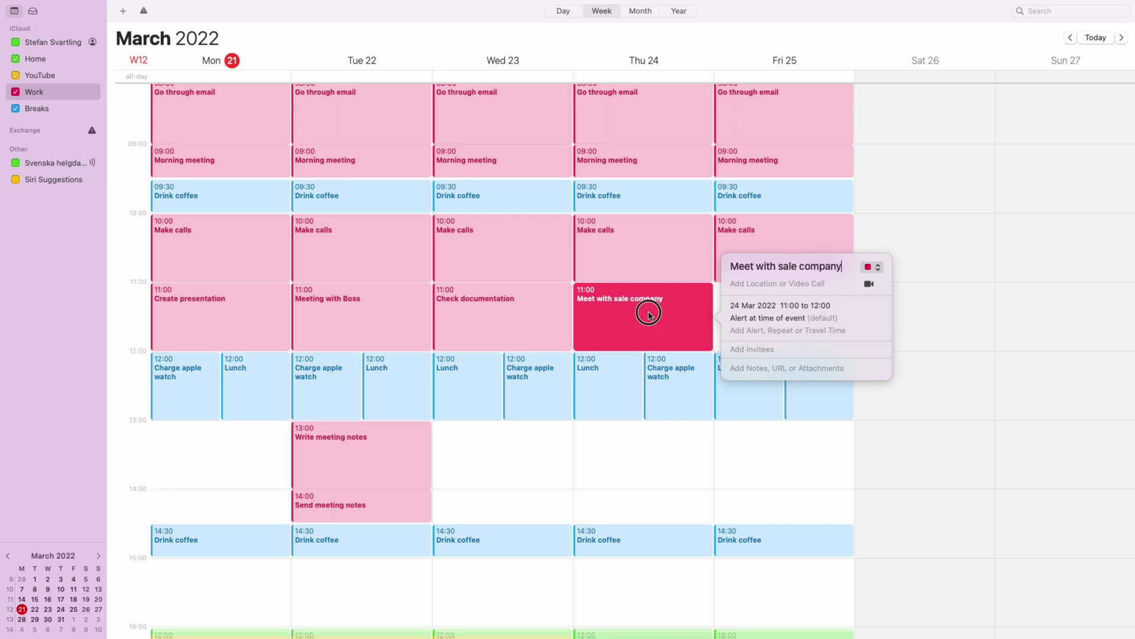
Step: Move Thursday's 12:00 Lunch into the Work calendar and rename it 'Work Lunch'
right_click(597, 372)
click(584, 376)
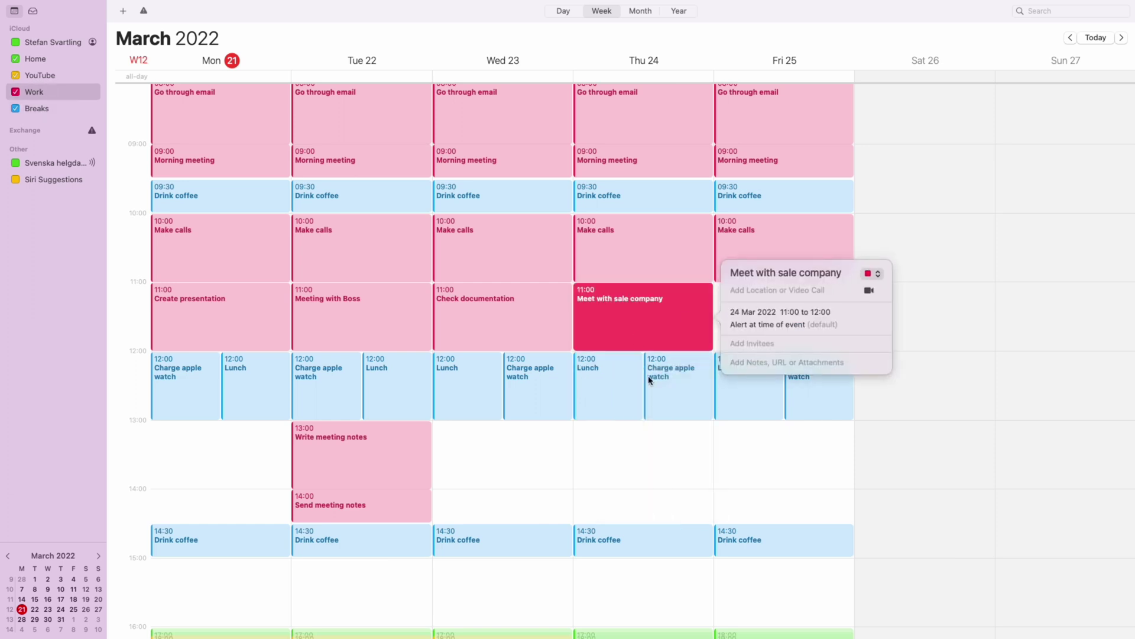
click(617, 385)
double_click(617, 386)
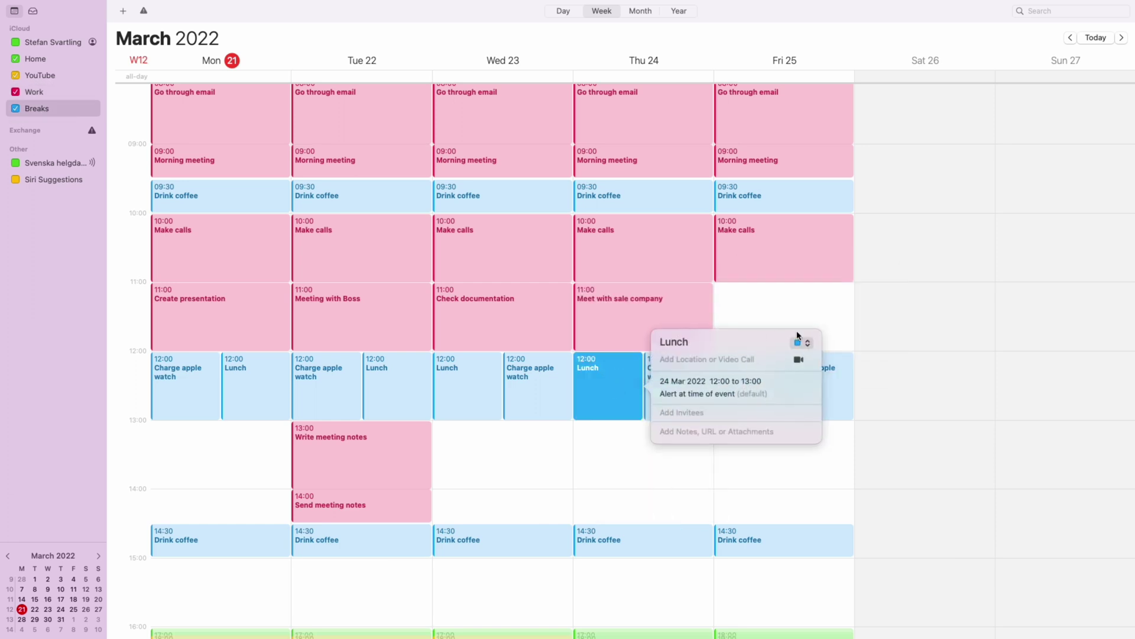
click(805, 340)
click(828, 332)
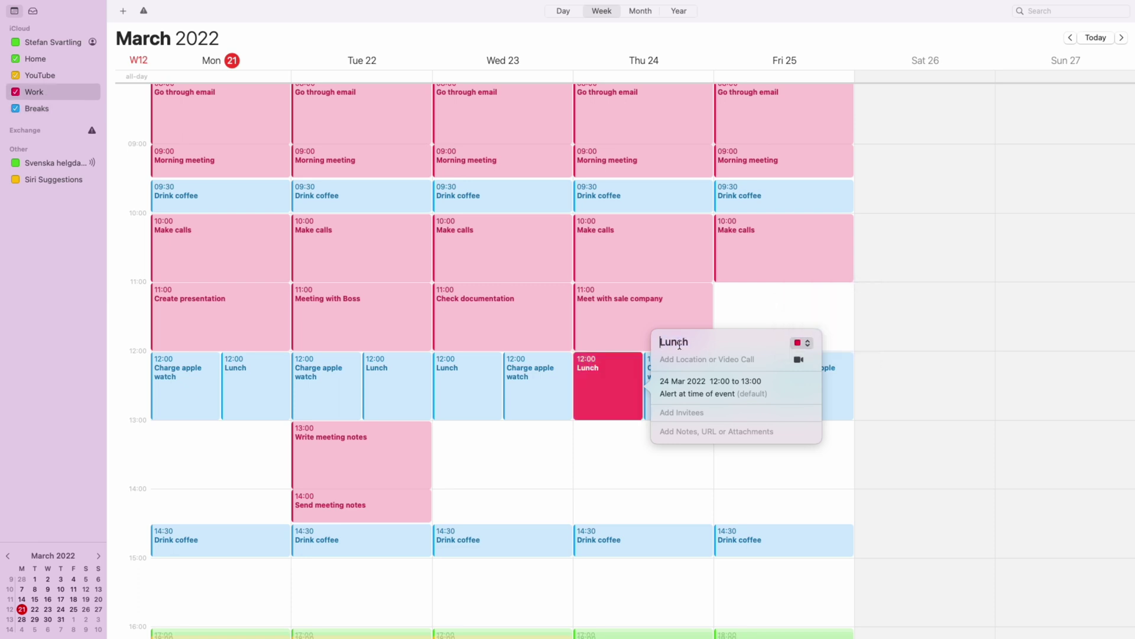
text(Work)
click(584, 456)
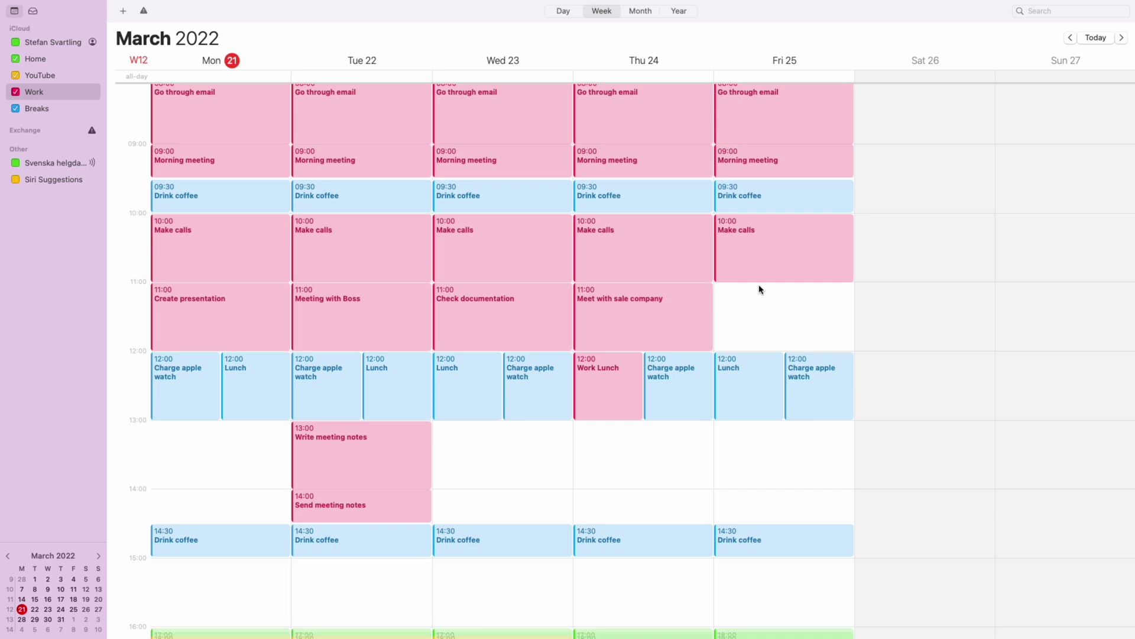
Step: Create a Friday 15:00–16:00 Work event titled 'Go through week and plan for next'
scroll(759, 342, down, 5)
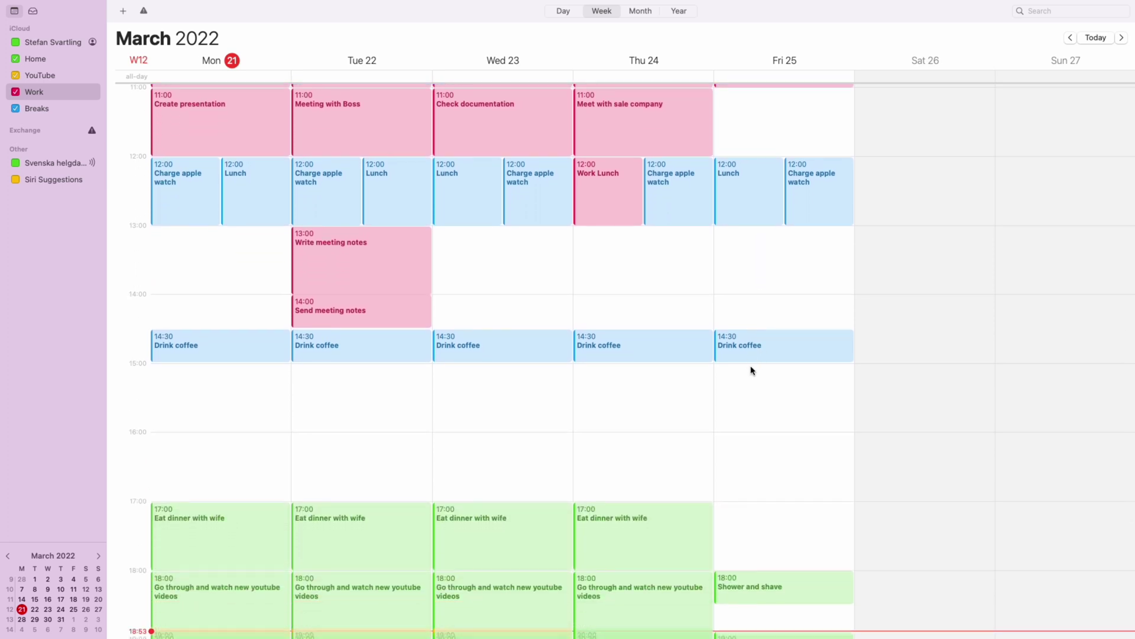
drag(753, 380, 762, 420)
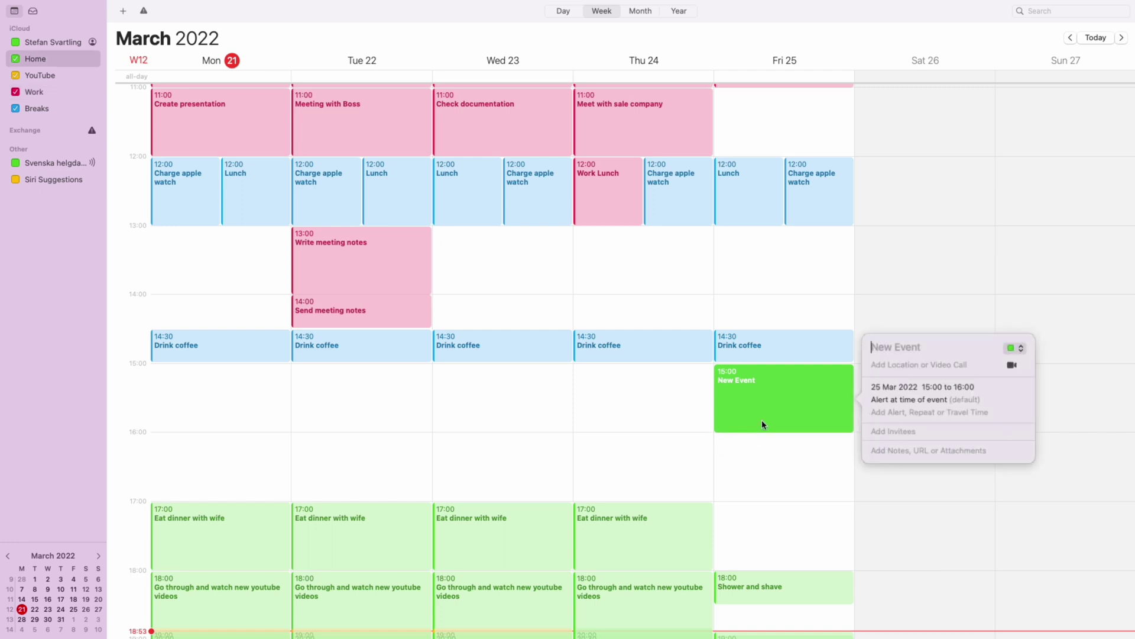
click(1016, 349)
click(1027, 376)
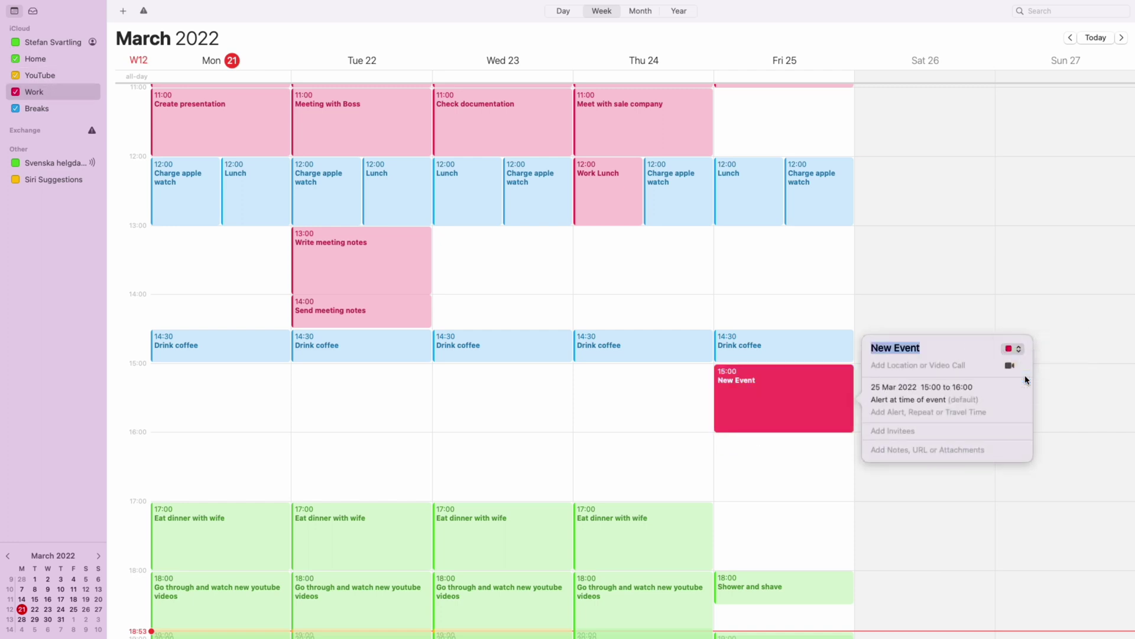
text(Go th)
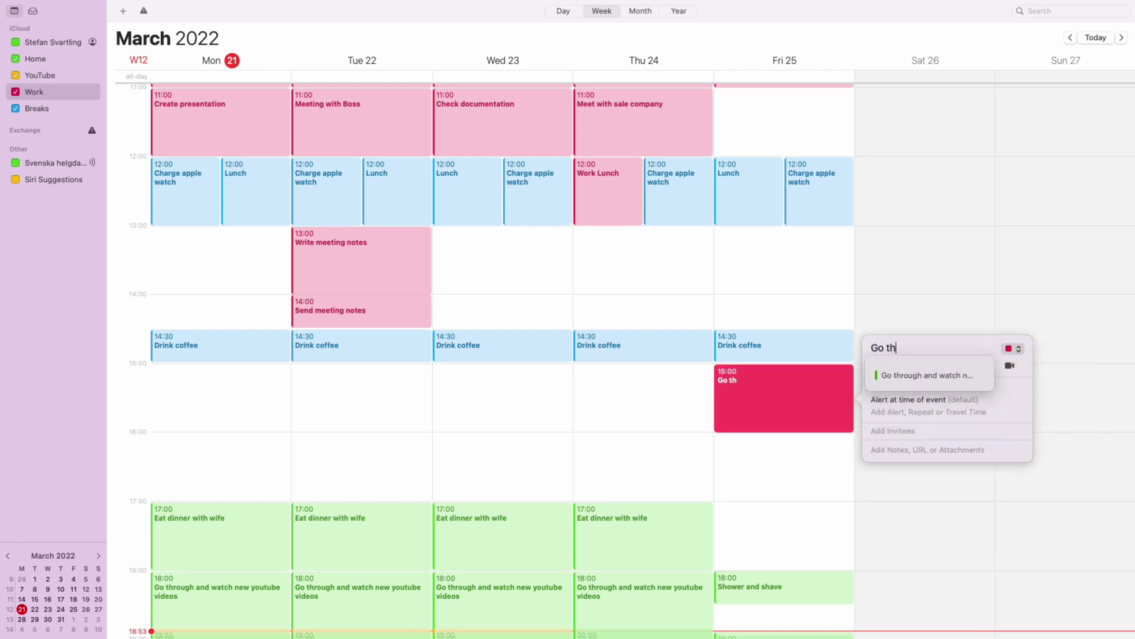
text(rough week and plan for next)
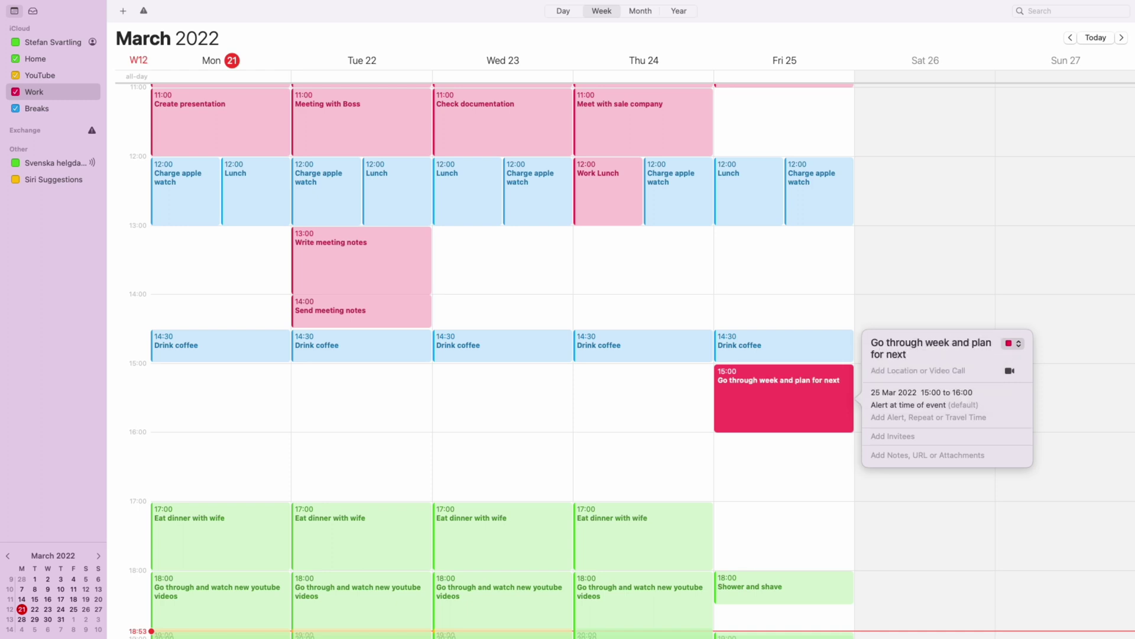
key(Return)
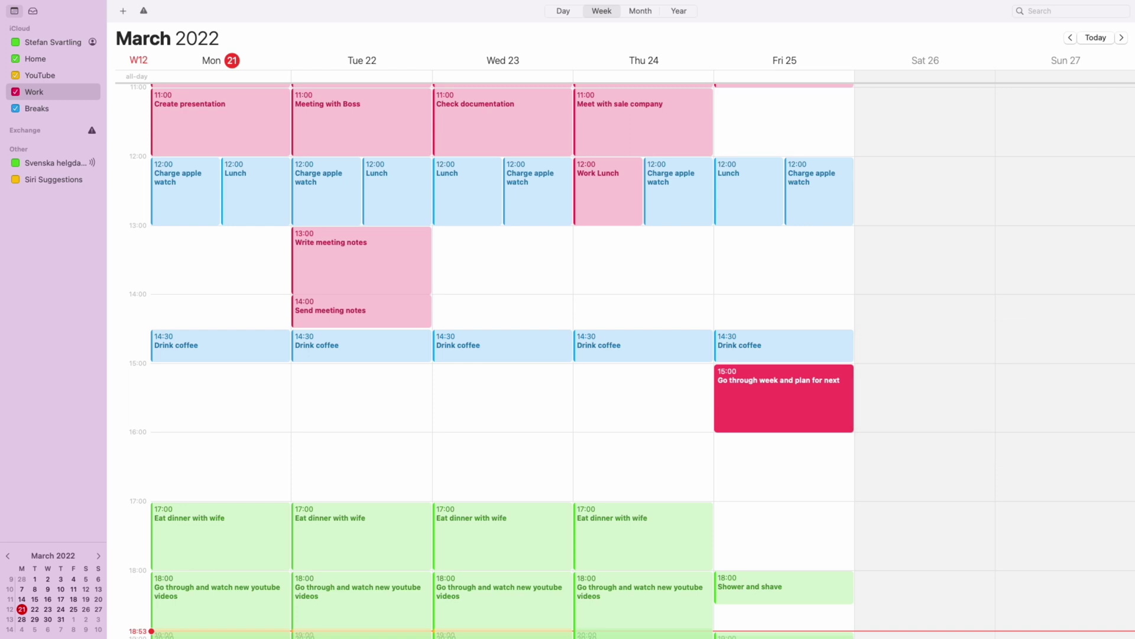